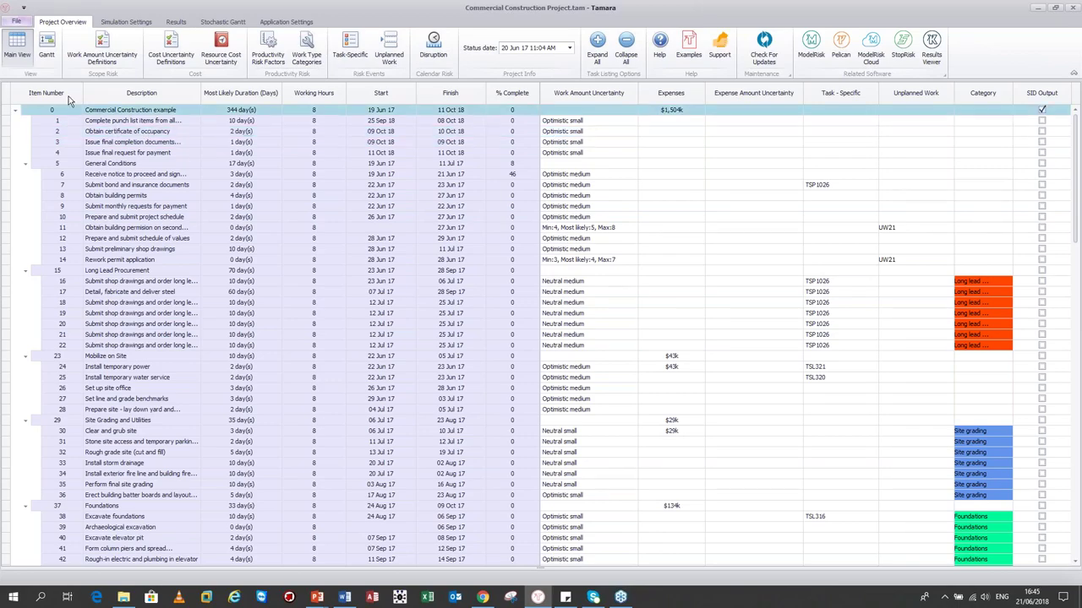
# Check the available sources for importing a schedule and return to the project overview
pyautogui.click(19, 22)
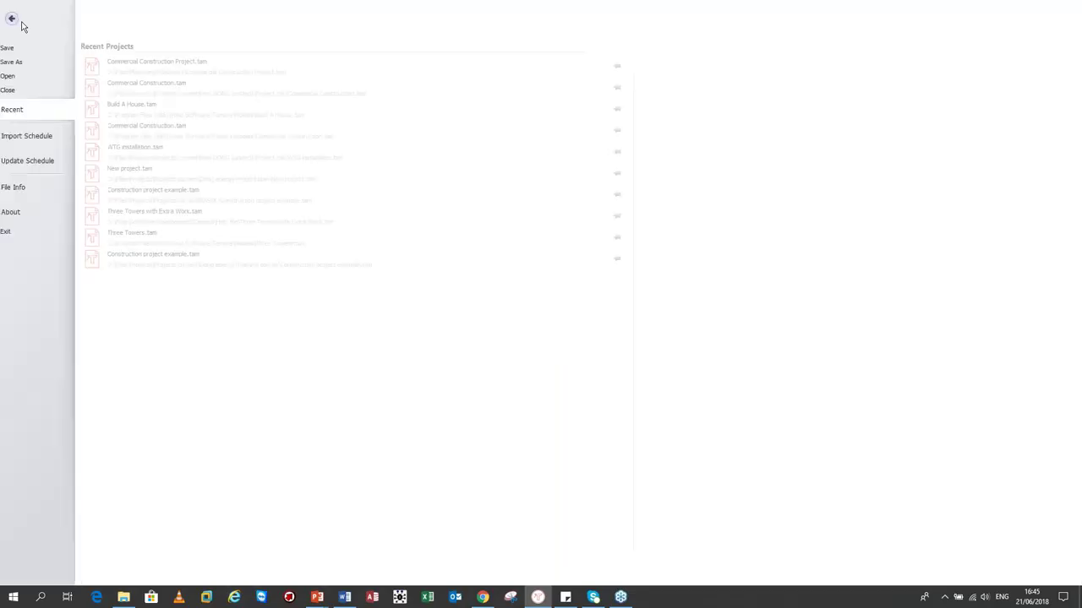
pyautogui.click(51, 138)
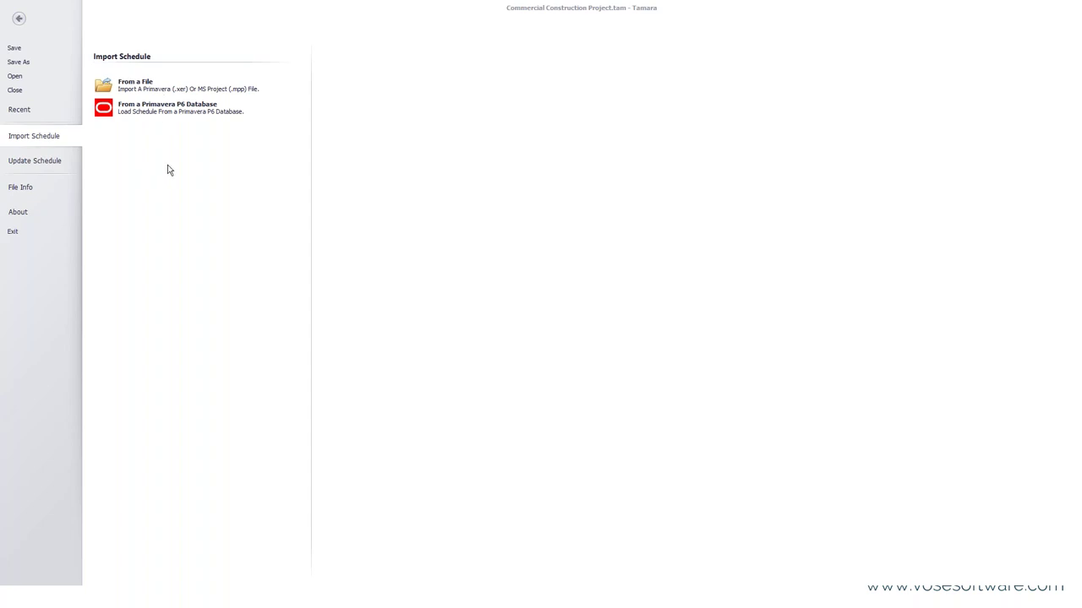
pyautogui.click(20, 22)
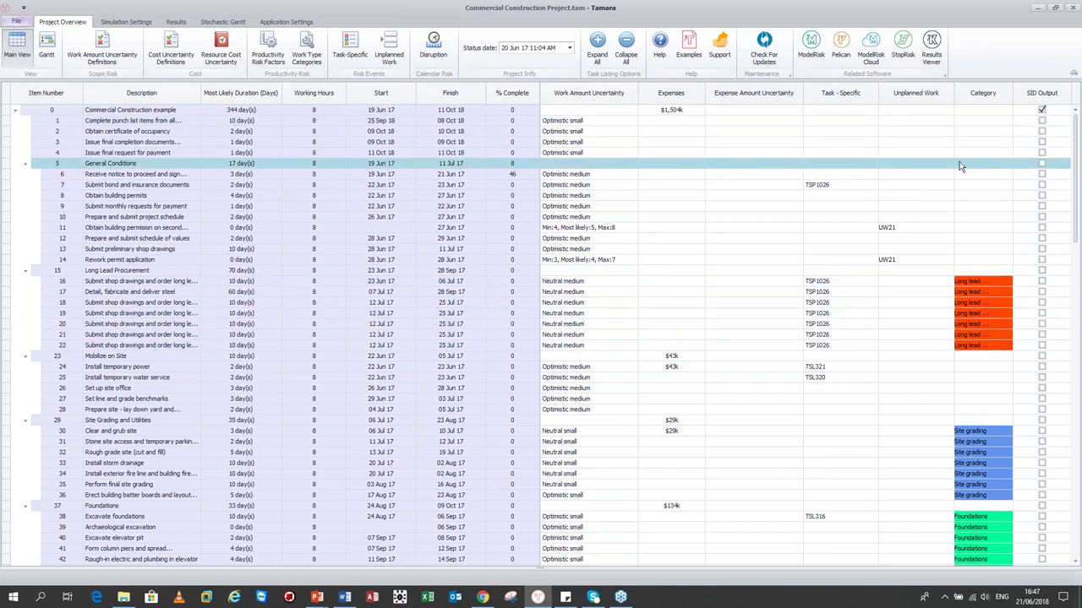
# Check the SID Output setting of the top-level project row and the work amount uncertainty choices for item 1
pyautogui.click(1042, 110)
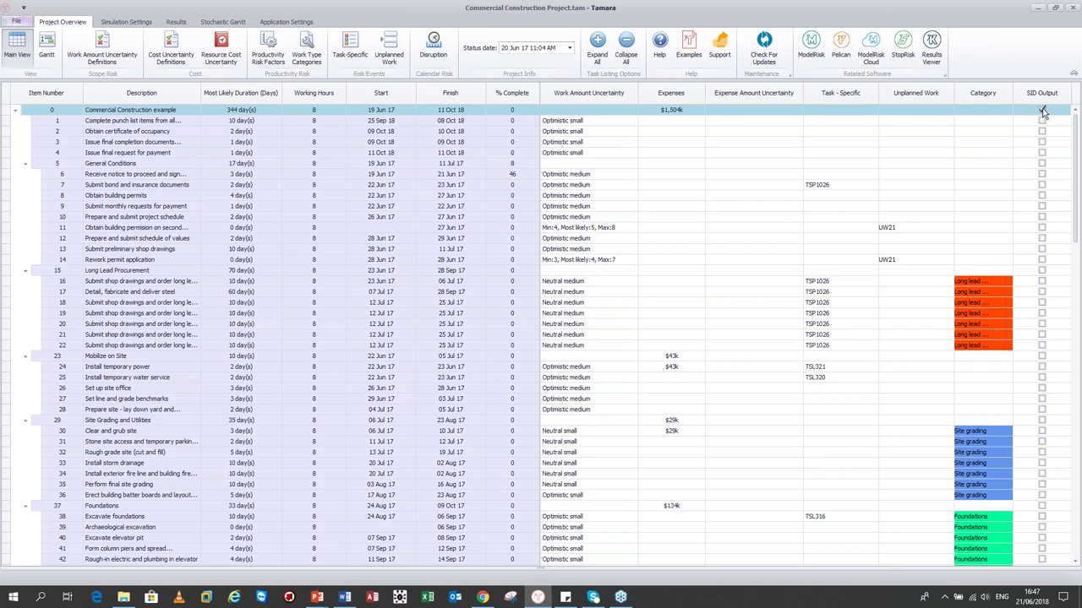
pyautogui.click(1042, 111)
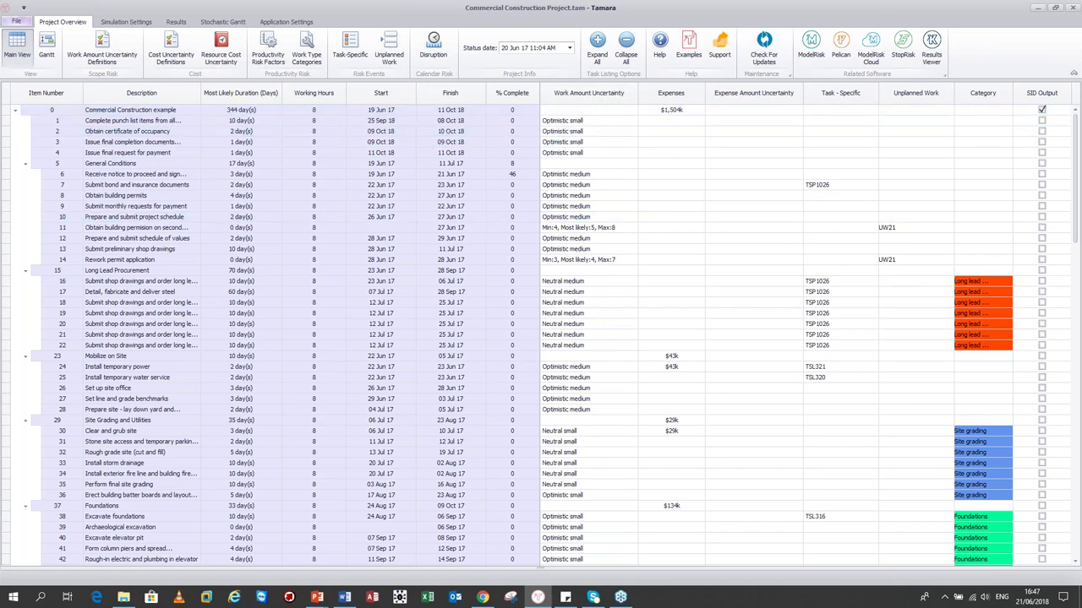
pyautogui.click(553, 123)
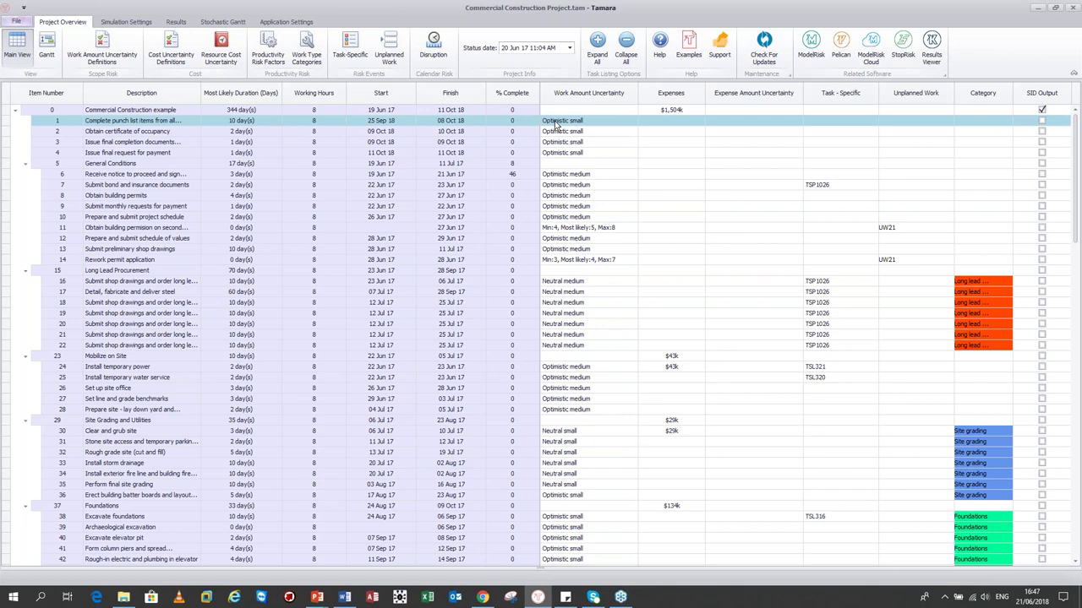
pyautogui.click(608, 124)
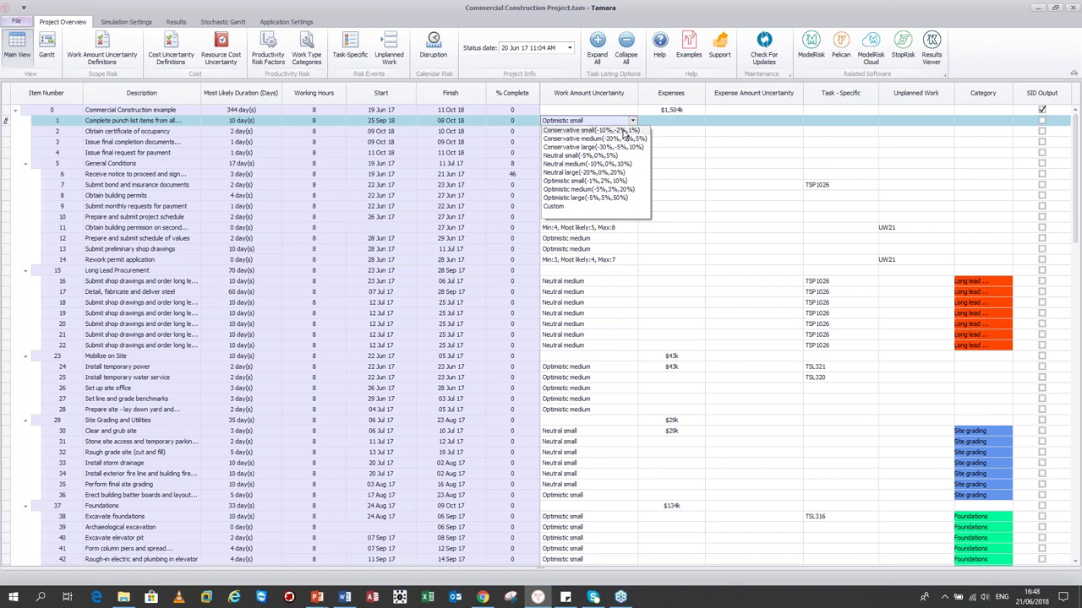
pyautogui.click(603, 122)
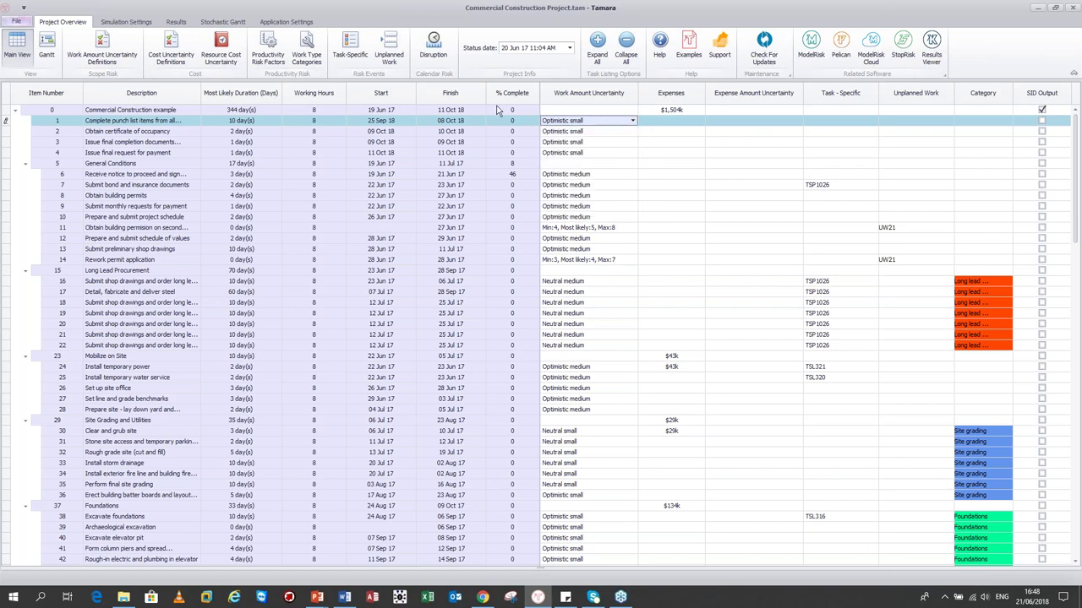
# Set the minimum of the Optimistic large work amount uncertainty definition to -6% and save the changes
pyautogui.click(171, 55)
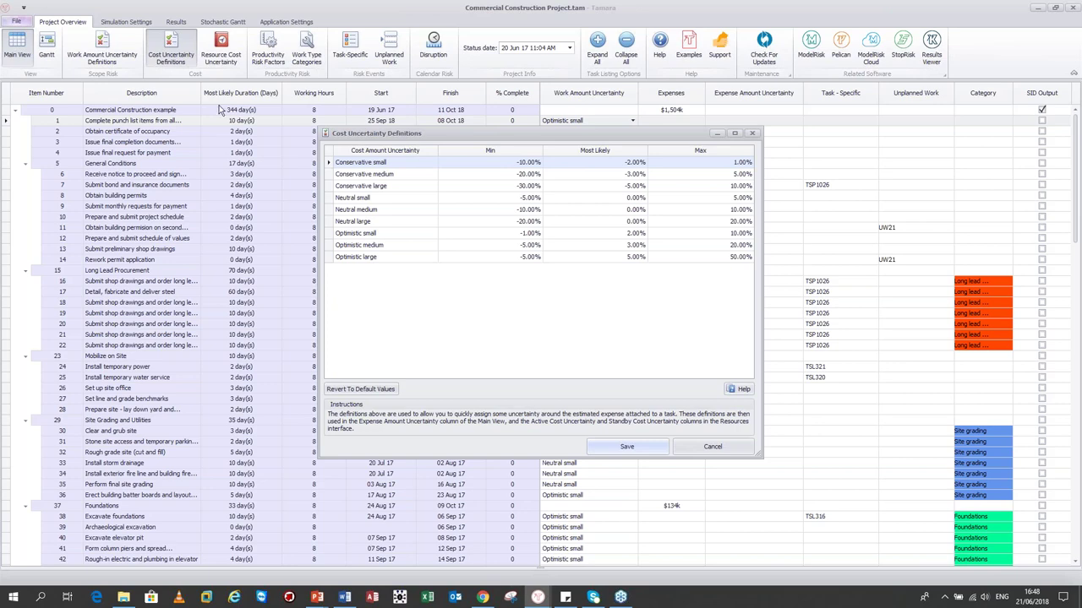
pyautogui.click(751, 133)
pyautogui.click(100, 51)
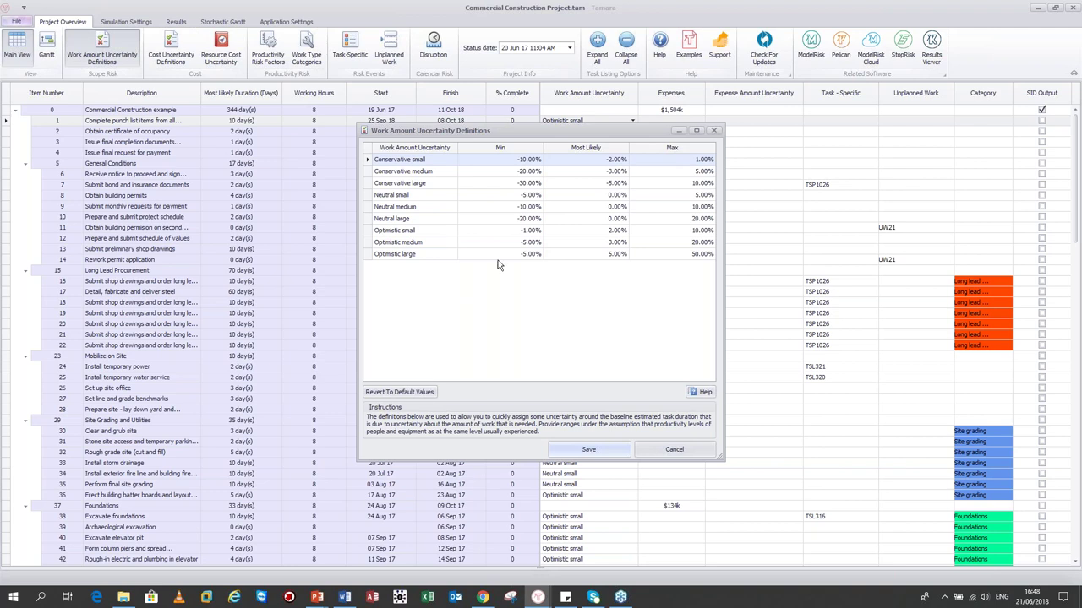
pyautogui.click(530, 255)
pyautogui.doubleClick(530, 255)
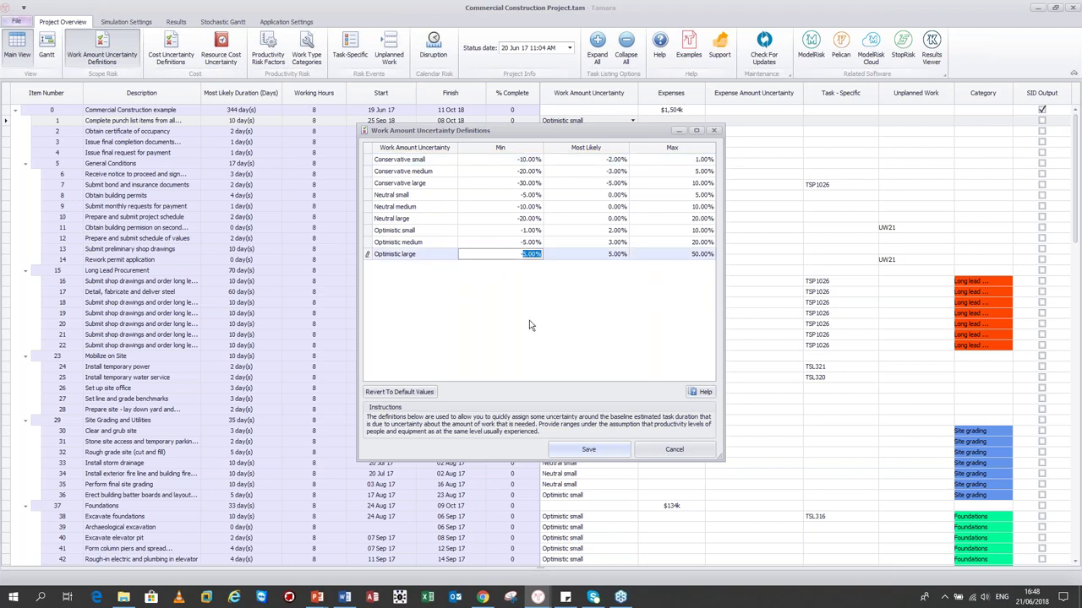
pyautogui.write('-6')
pyautogui.press('Return')
pyautogui.click(579, 452)
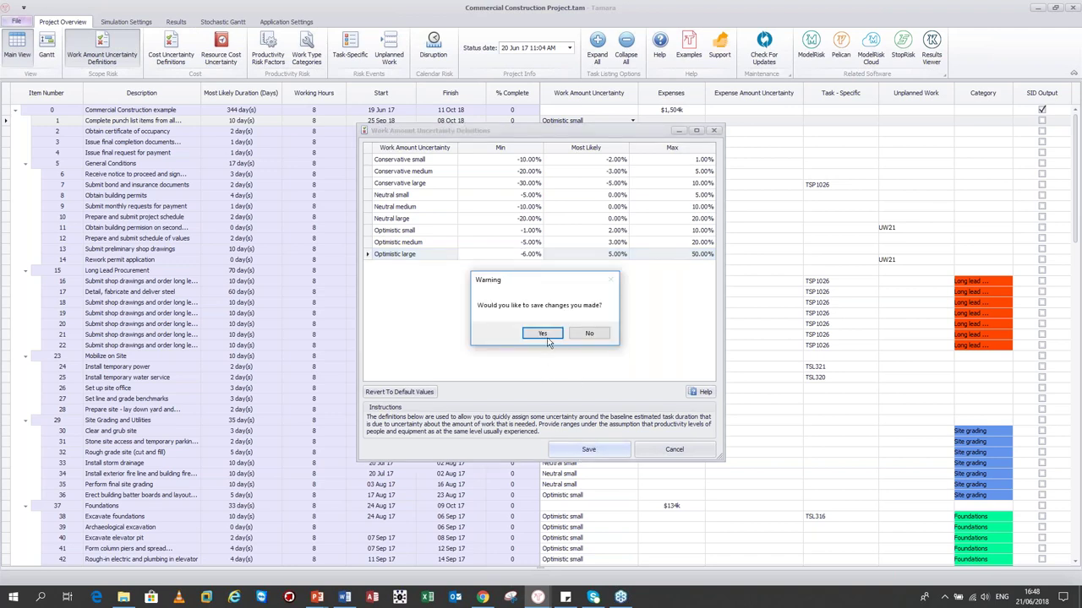
pyautogui.click(542, 333)
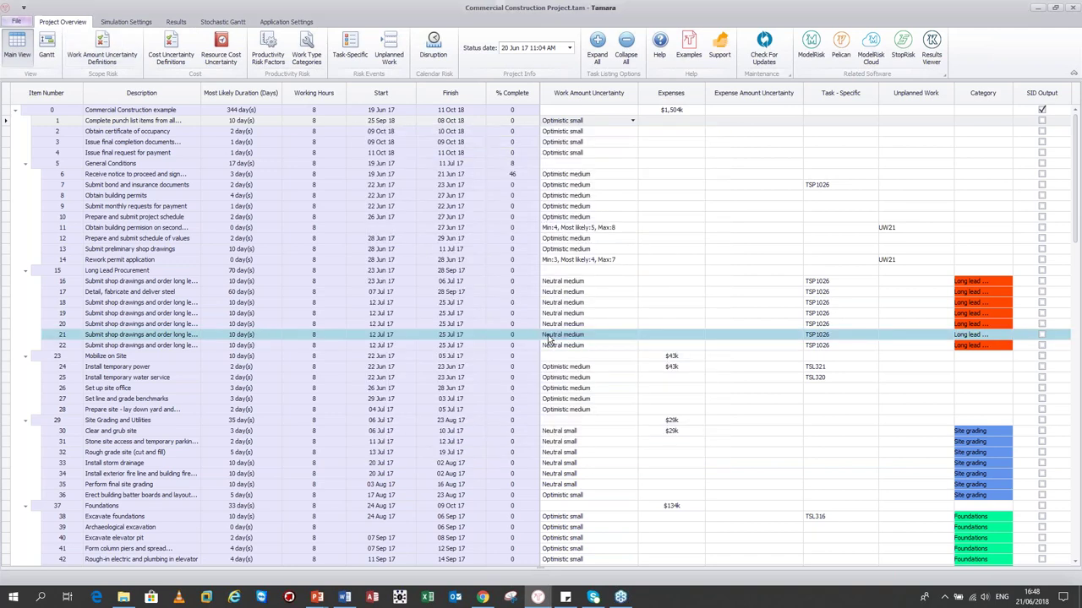
# Examine the custom work amount uncertainty options for Obtain certificate of occupancy, comparing absolute days with % from base, without defining one
pyautogui.click(609, 131)
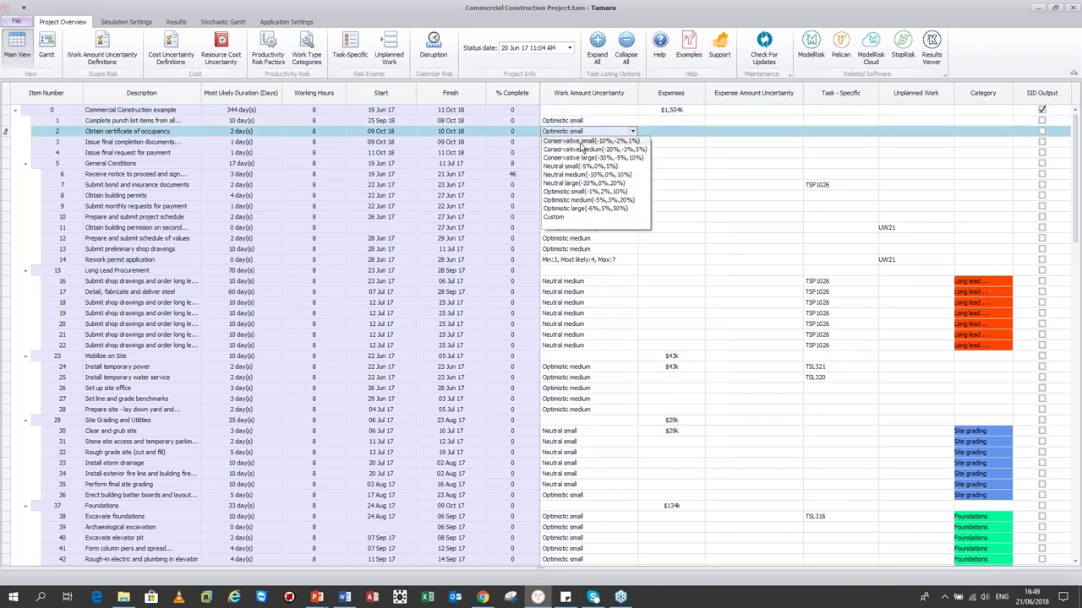
pyautogui.click(570, 223)
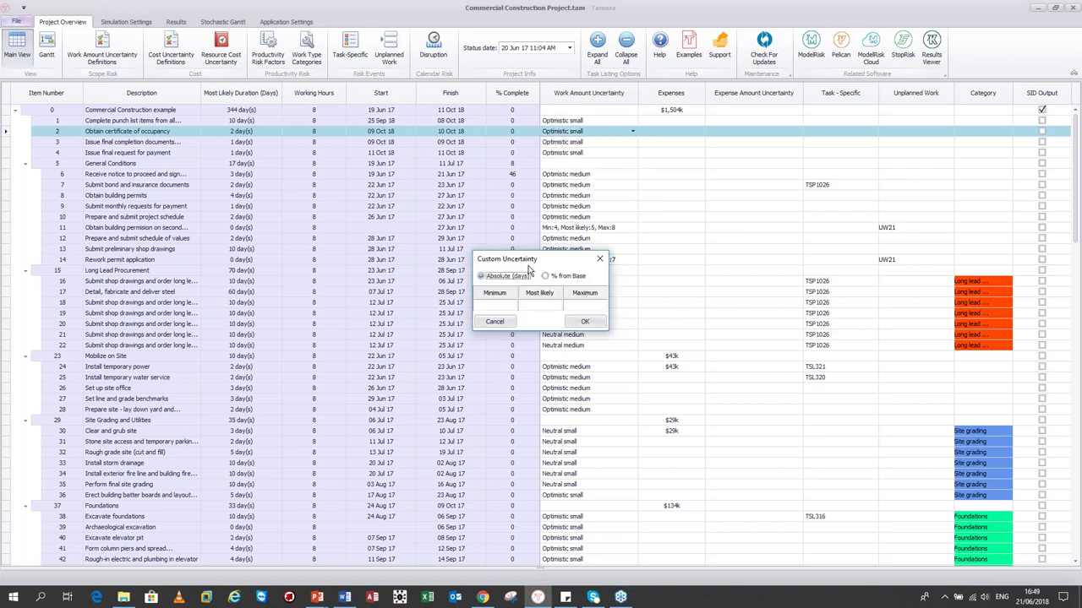
pyautogui.click(548, 277)
pyautogui.click(481, 279)
pyautogui.click(497, 322)
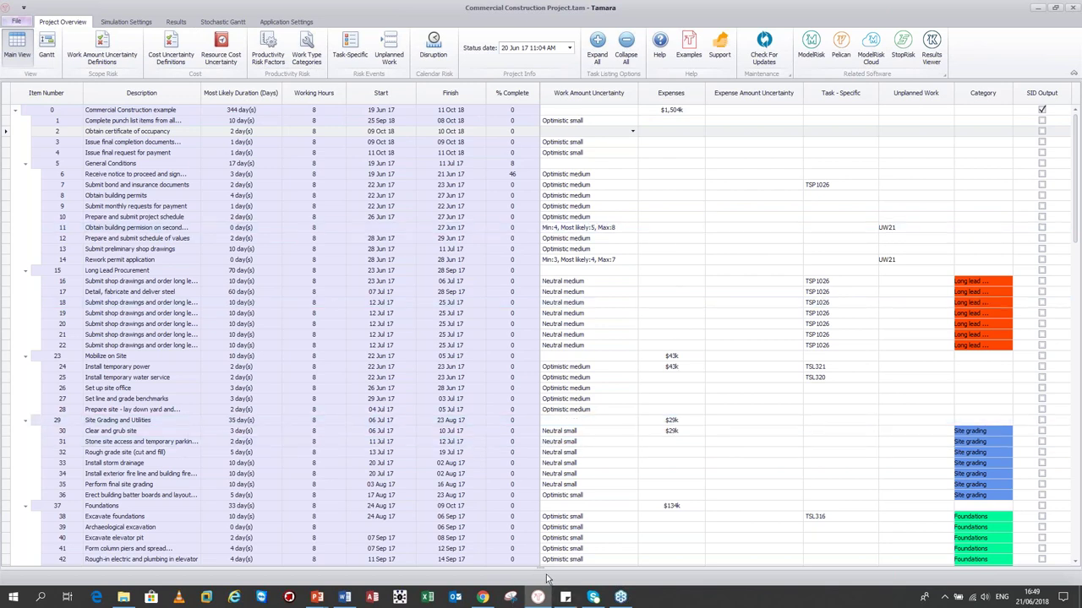
# Expand the task details area and review item 16's uncertainty choices, resources, predecessors and task-specific risks
pyautogui.moveTo(541, 568); pyautogui.dragTo(541, 414)
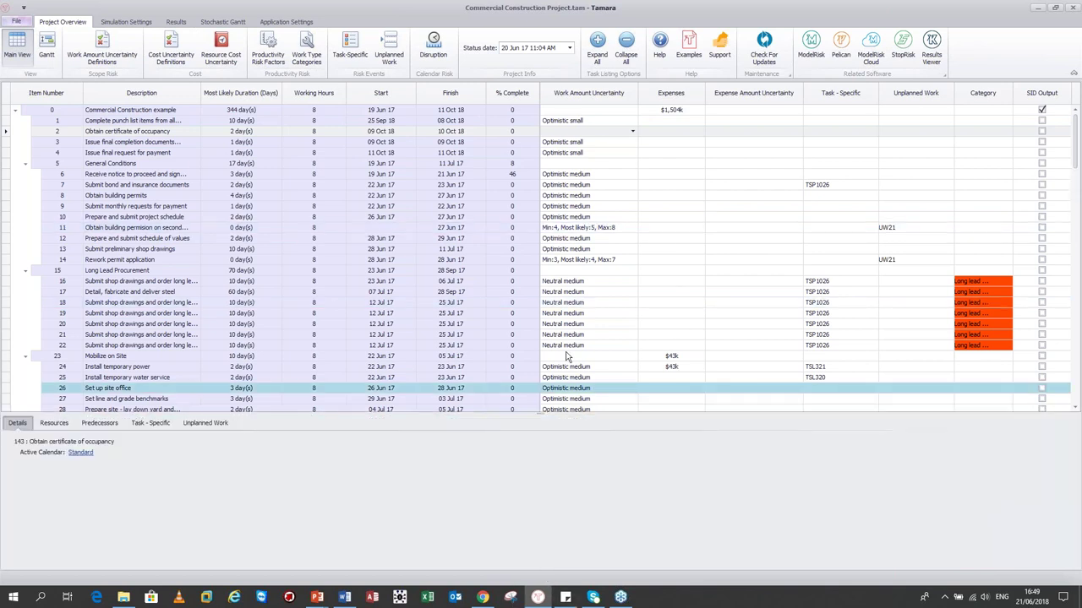
pyautogui.click(565, 282)
pyautogui.click(566, 282)
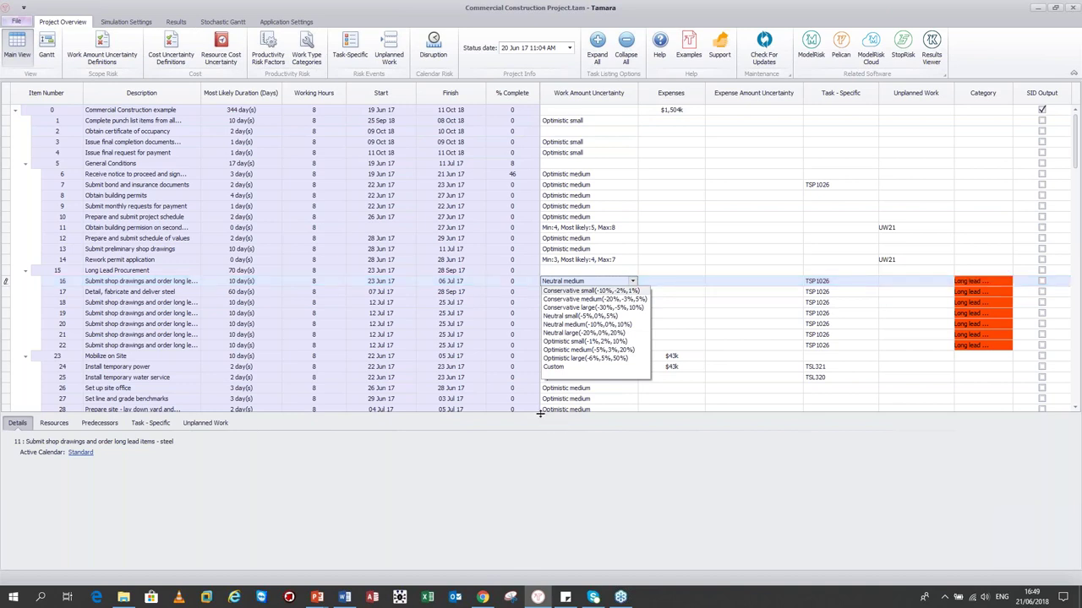
pyautogui.click(54, 423)
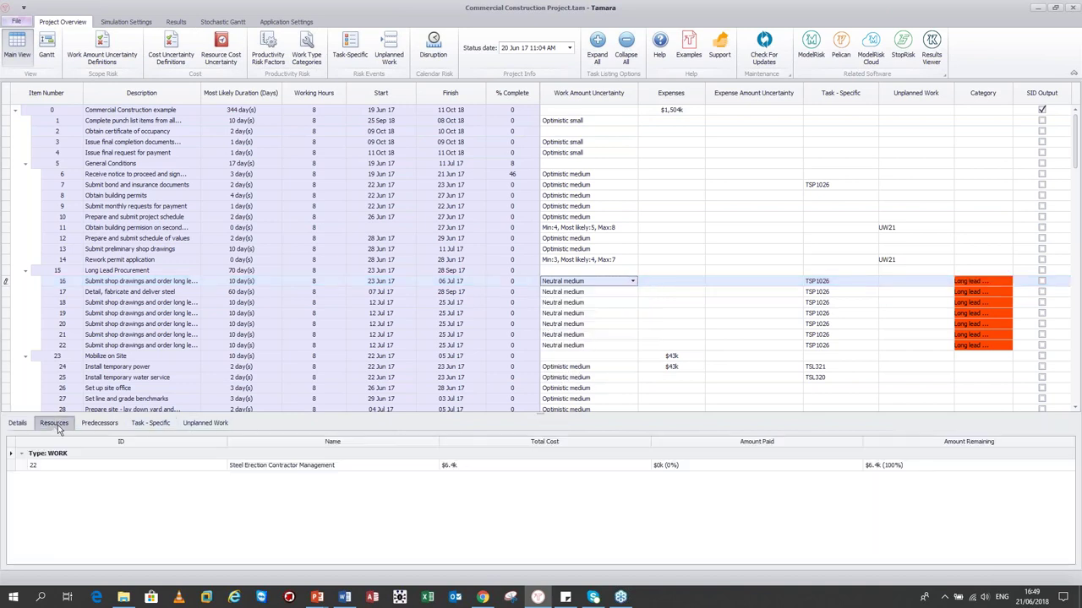
pyautogui.click(101, 423)
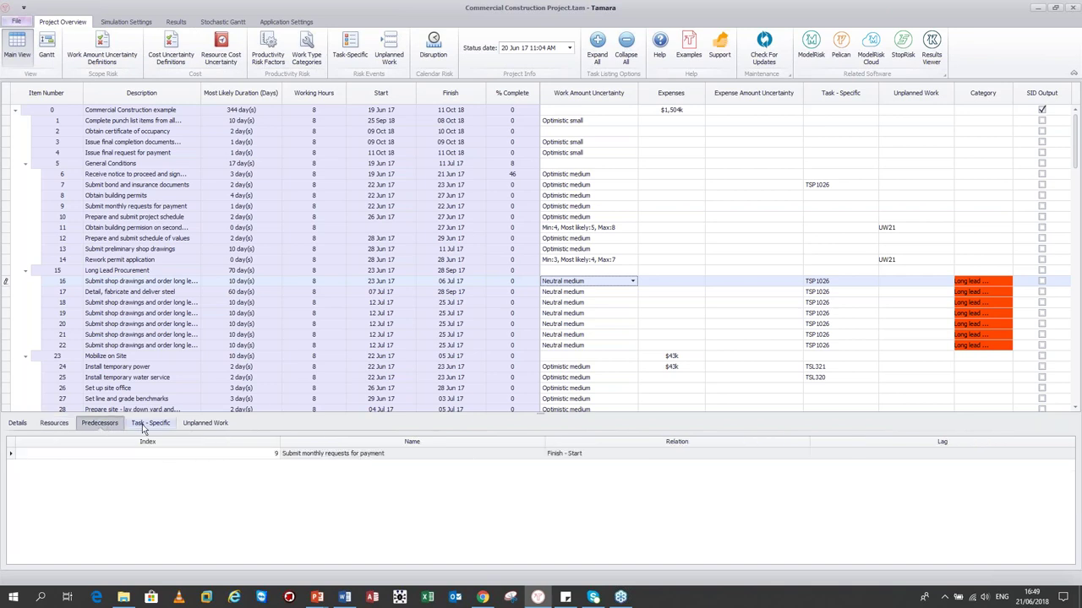
pyautogui.click(142, 424)
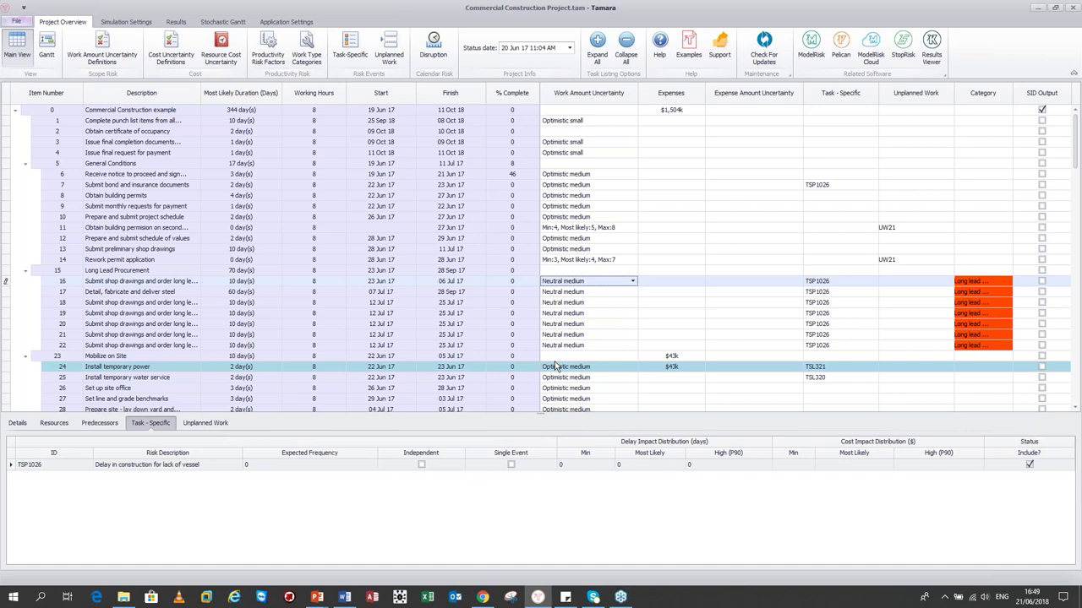
# Review item 11's work amount uncertainty, predecessors and unplanned work, and shrink the task details area
pyautogui.click(584, 230)
pyautogui.click(585, 235)
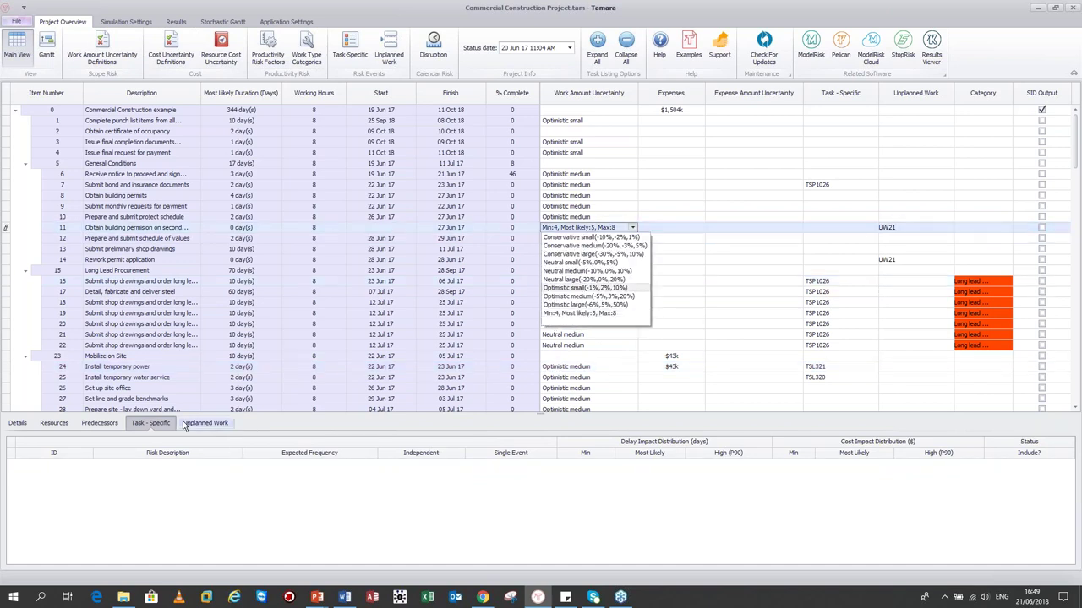
pyautogui.click(110, 427)
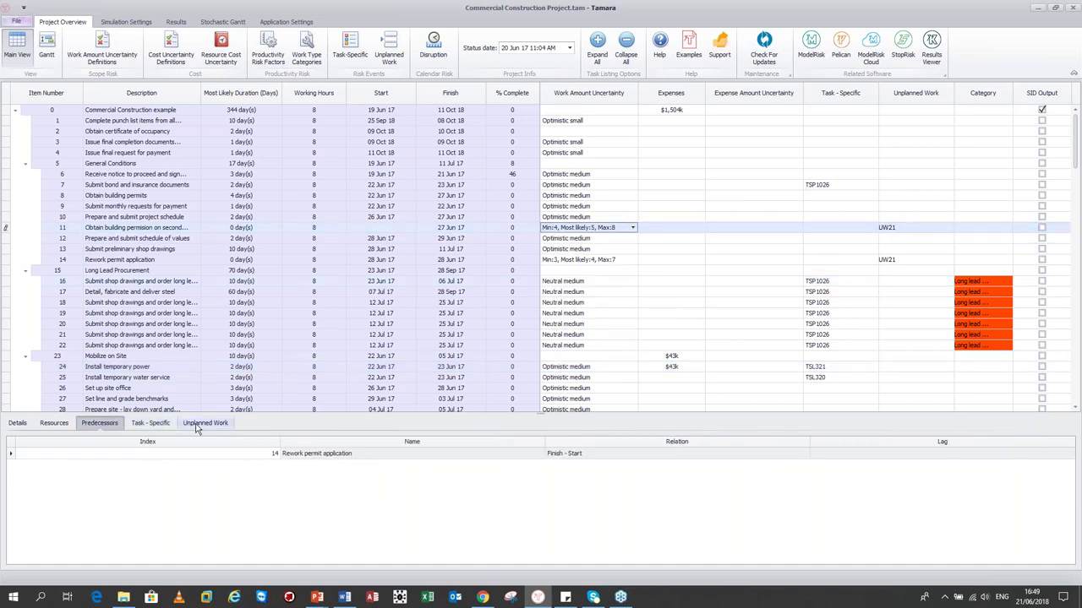
pyautogui.click(226, 424)
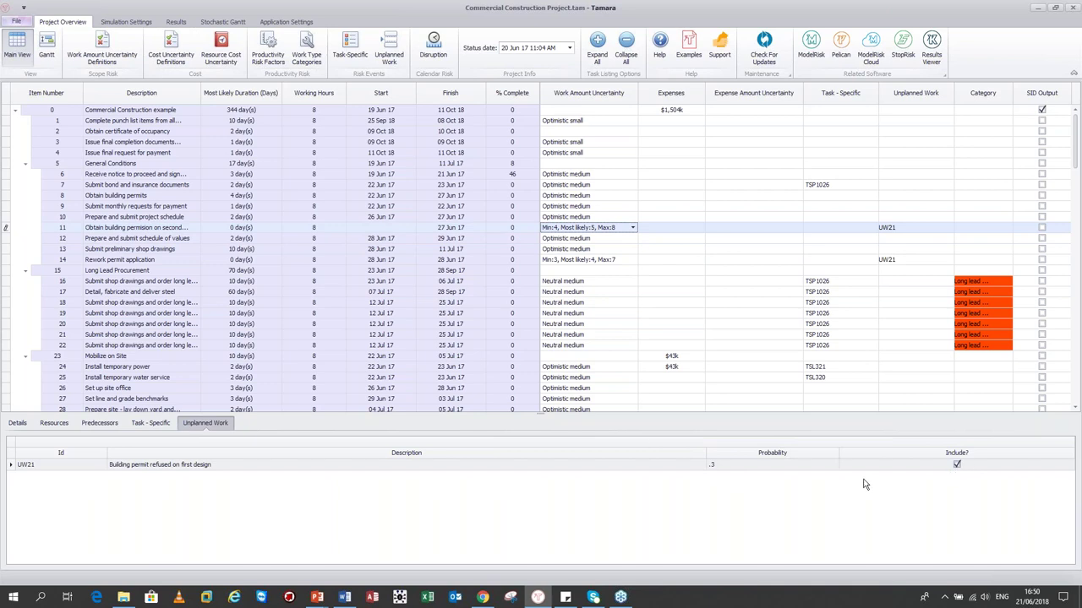
pyautogui.moveTo(540, 413); pyautogui.dragTo(539, 532)
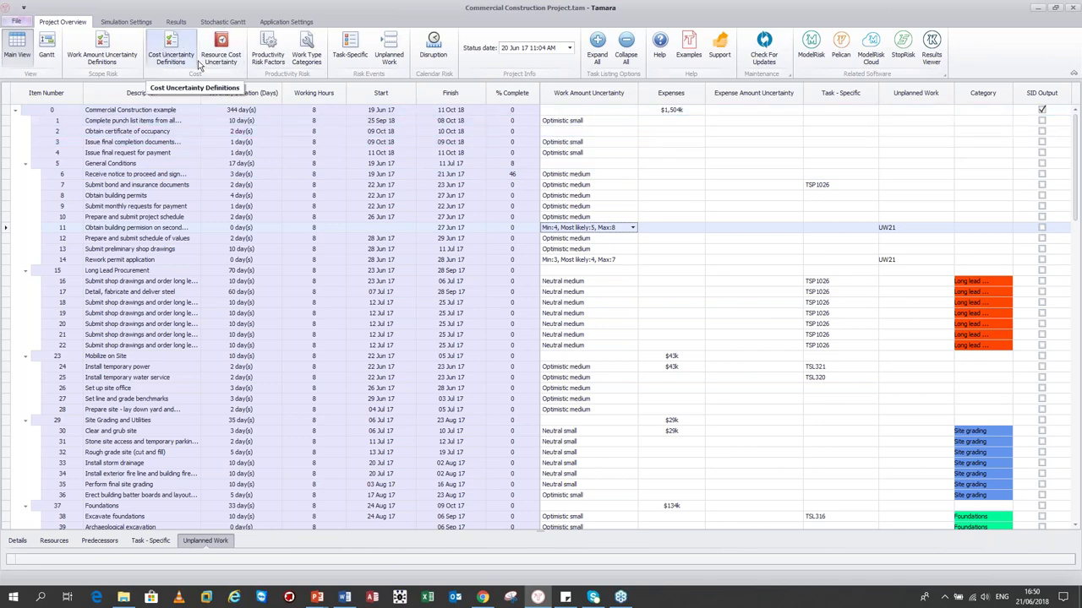
# Examine the active and standby cost uncertainty choices for the first work resource in Resource Cost Uncertainty, leaving without saving
pyautogui.click(223, 61)
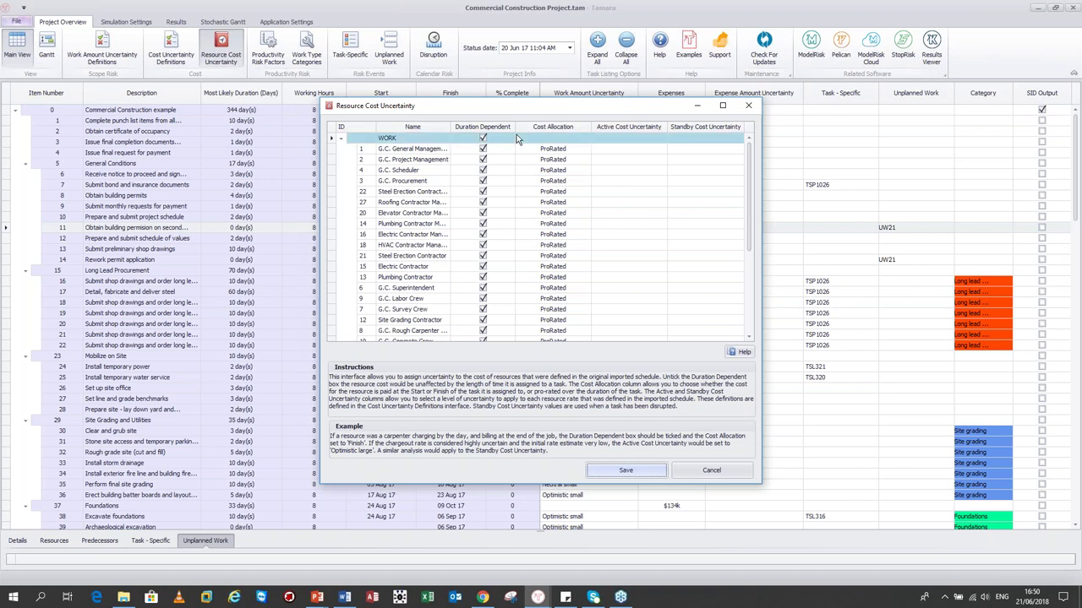
pyautogui.click(635, 151)
pyautogui.click(639, 157)
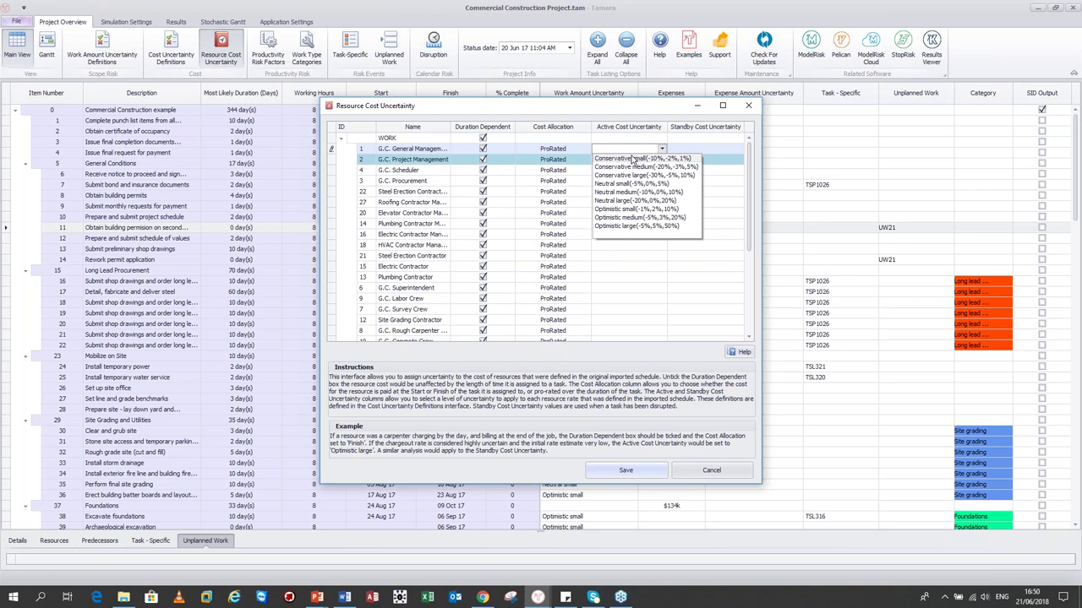
pyautogui.click(713, 132)
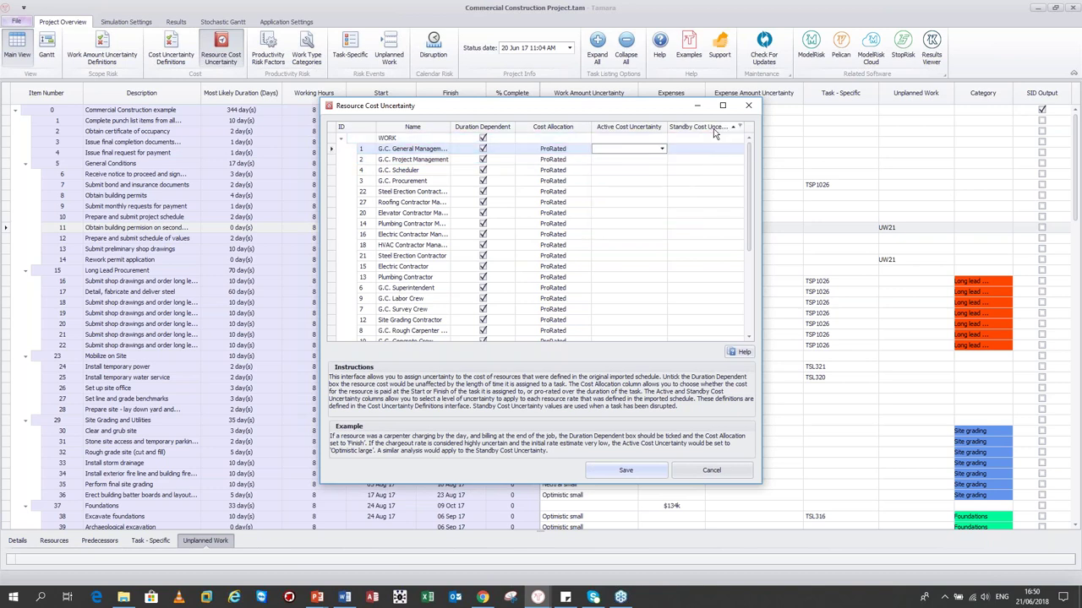
pyautogui.click(702, 149)
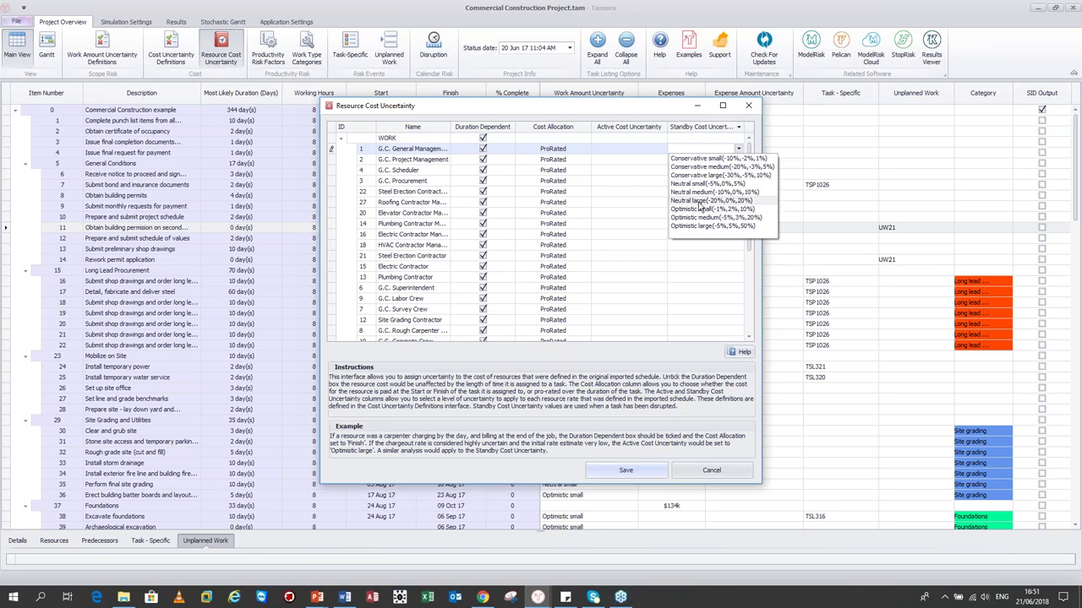
pyautogui.click(710, 474)
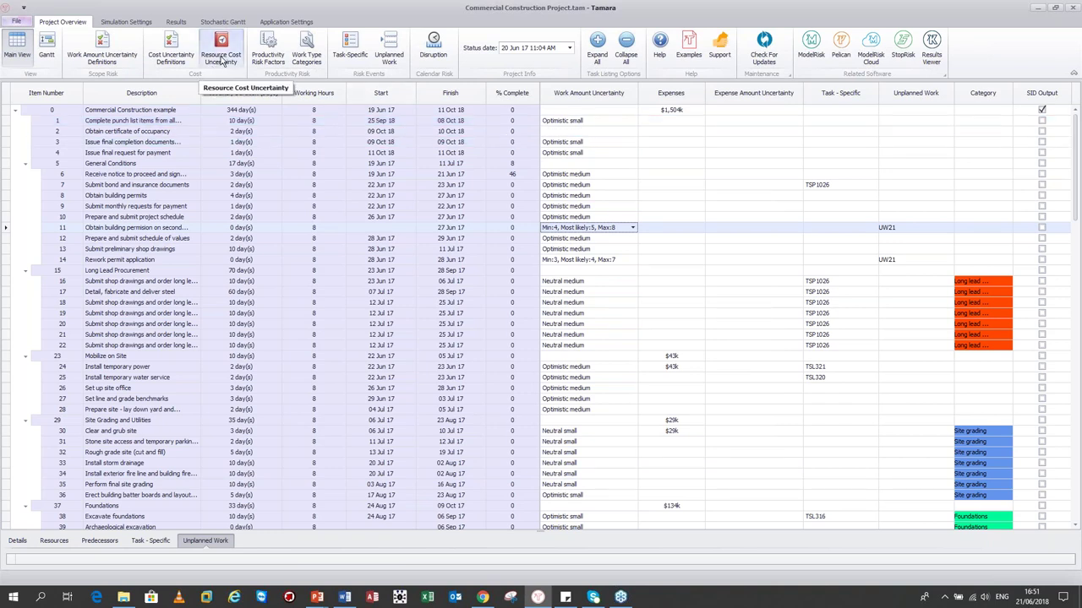
pyautogui.click(221, 59)
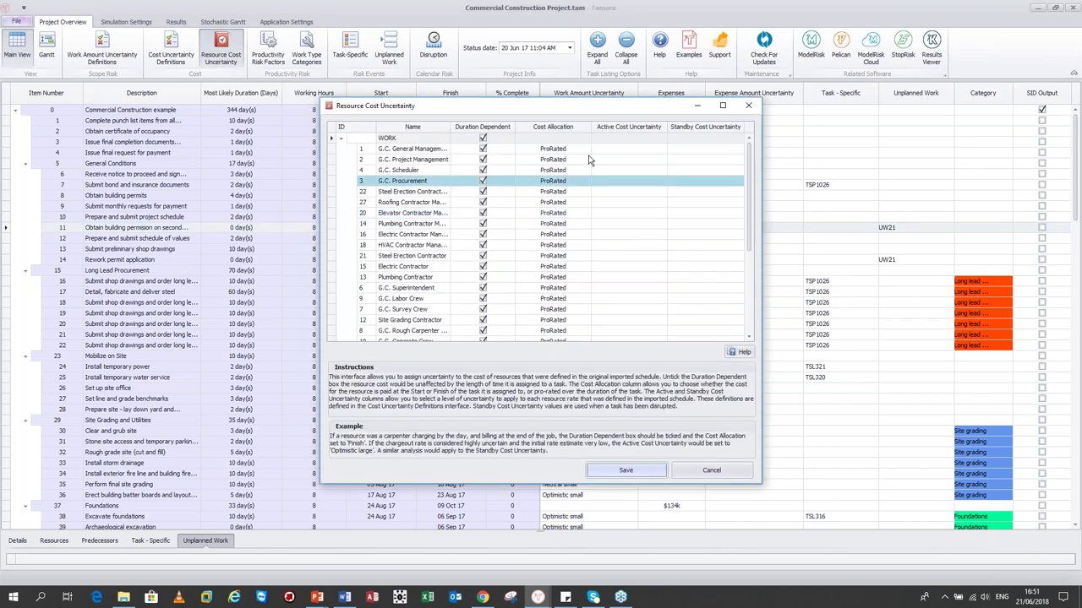
pyautogui.click(750, 107)
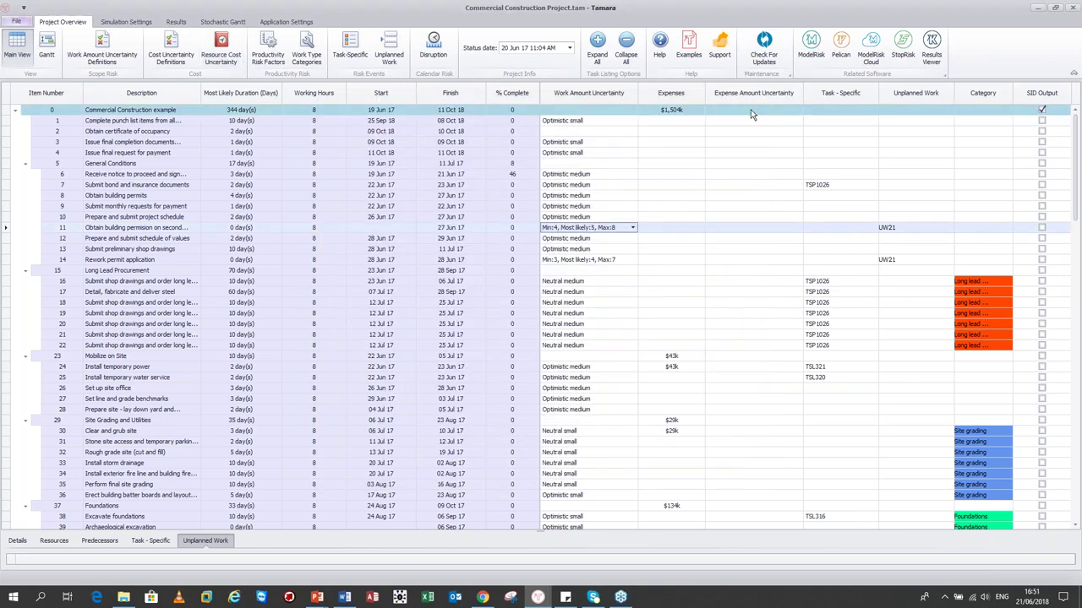
# Check the expense amount uncertainty choices for the top-level Commercial Construction example row
pyautogui.click(751, 113)
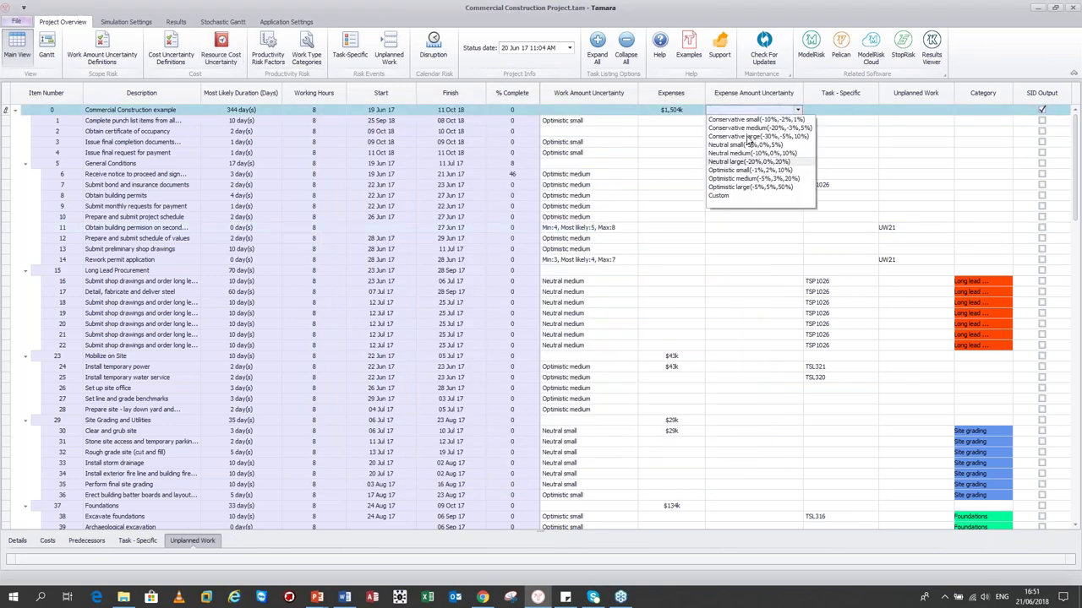
pyautogui.click(859, 110)
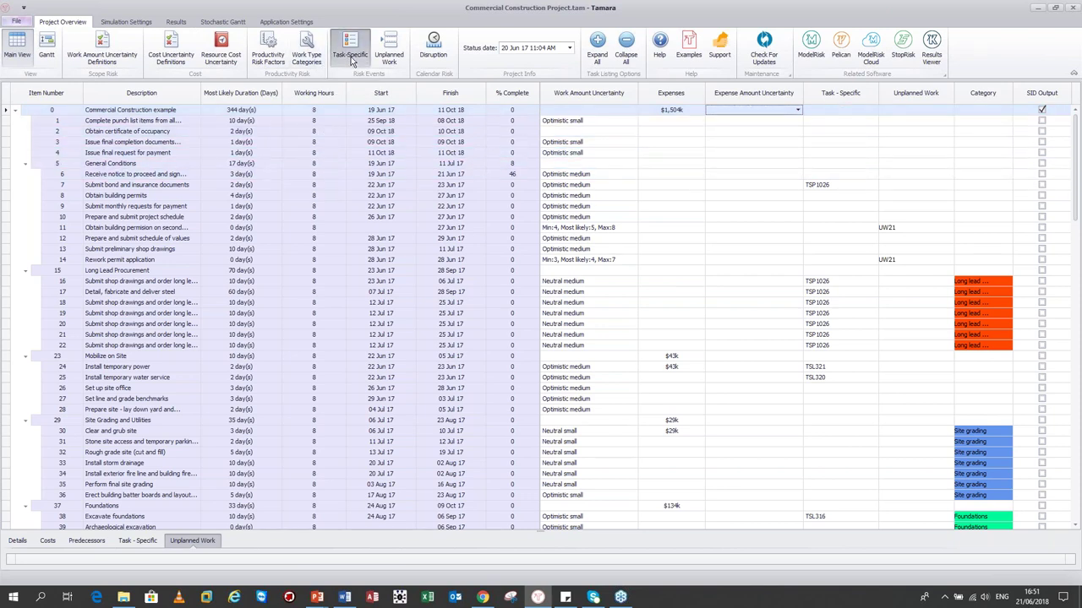
# Review the local and Pelican task-specific risk definitions, leaving the Task-Specific window without saving
pyautogui.click(351, 56)
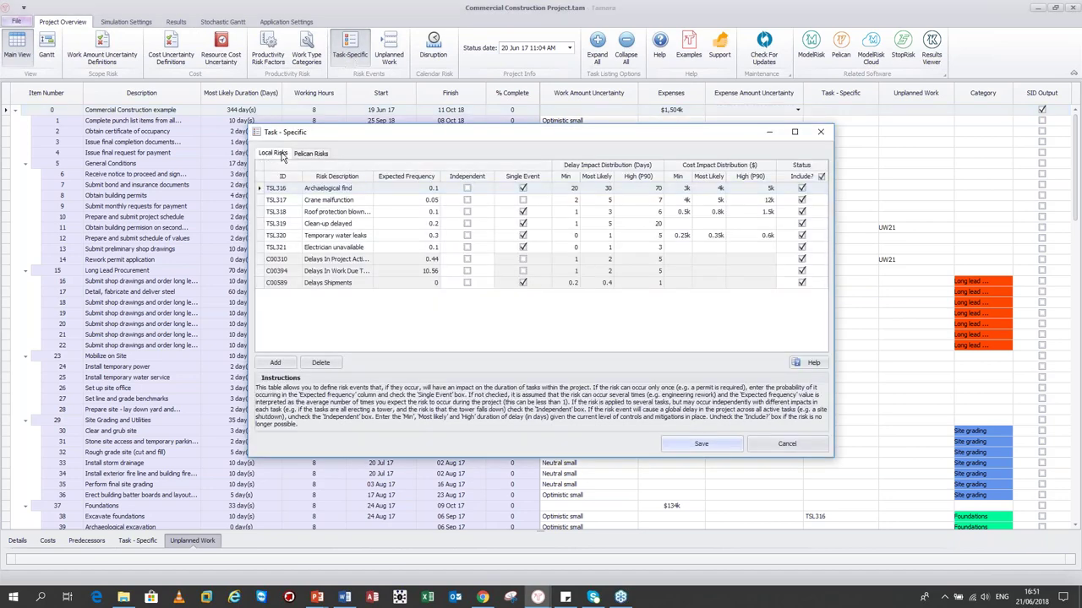
pyautogui.click(311, 154)
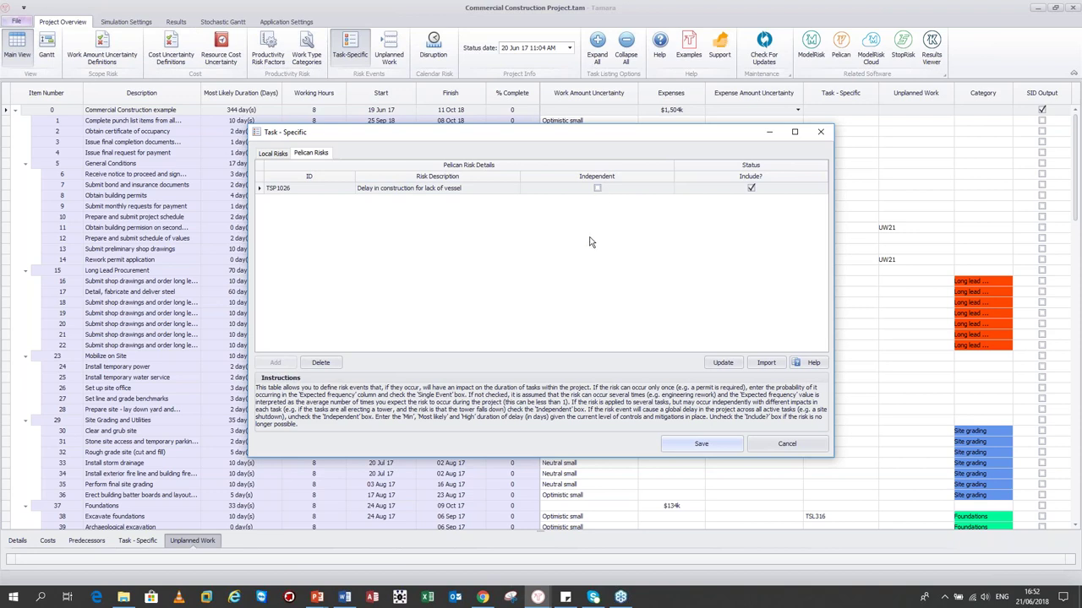
pyautogui.click(272, 153)
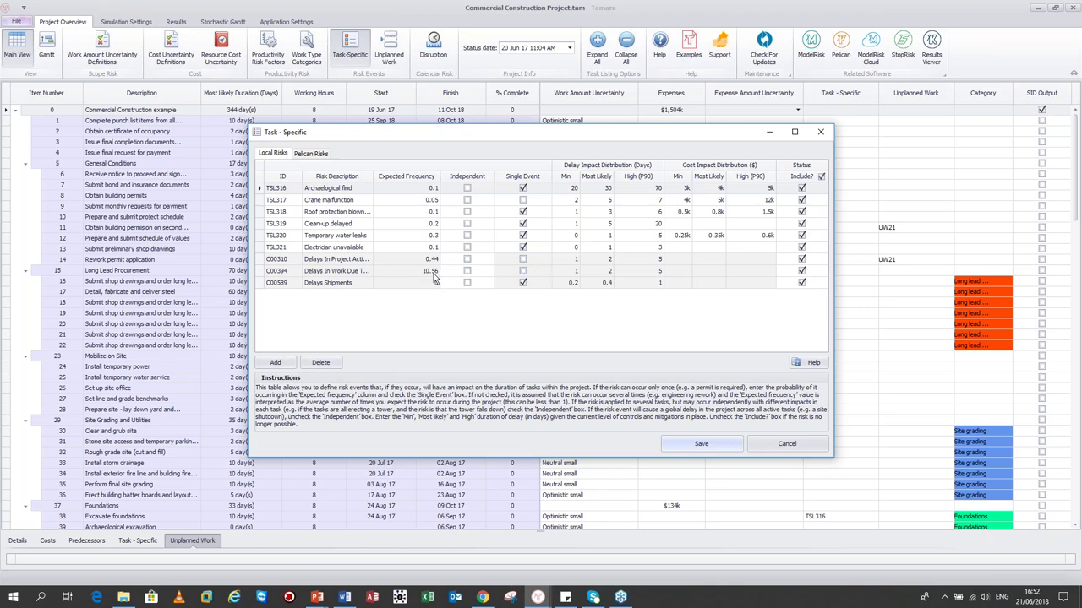
pyautogui.click(524, 283)
pyautogui.click(815, 451)
pyautogui.click(509, 142)
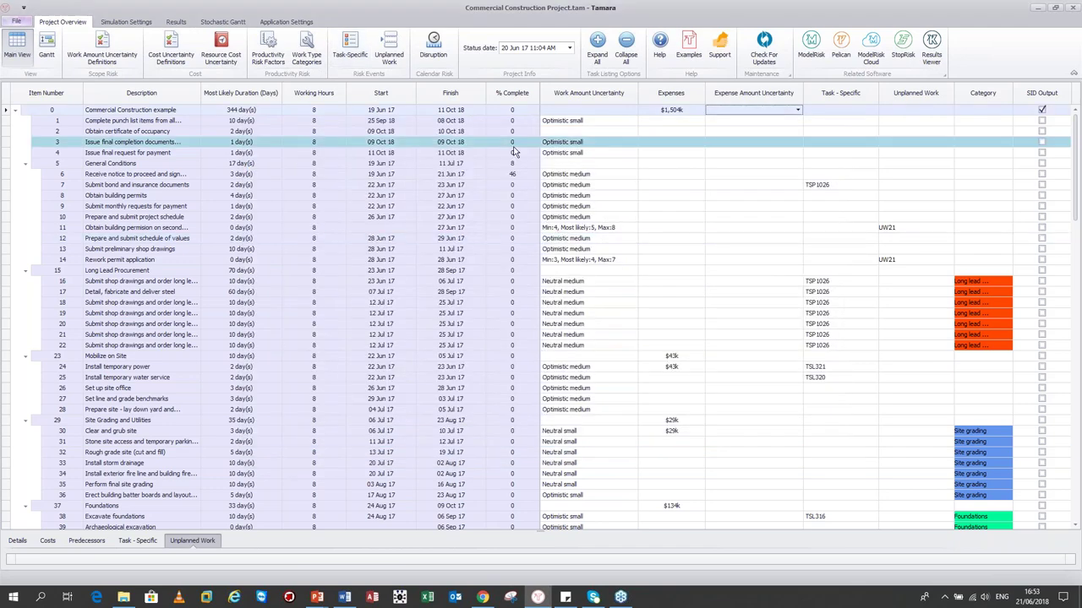
# Assign the task-specific risks TSL319 Clean-up delayed and TSL320 Temporary water leaks to item 4, Issue final request for payment
pyautogui.click(862, 112)
pyautogui.click(887, 186)
pyautogui.click(852, 164)
pyautogui.click(847, 154)
pyautogui.click(847, 157)
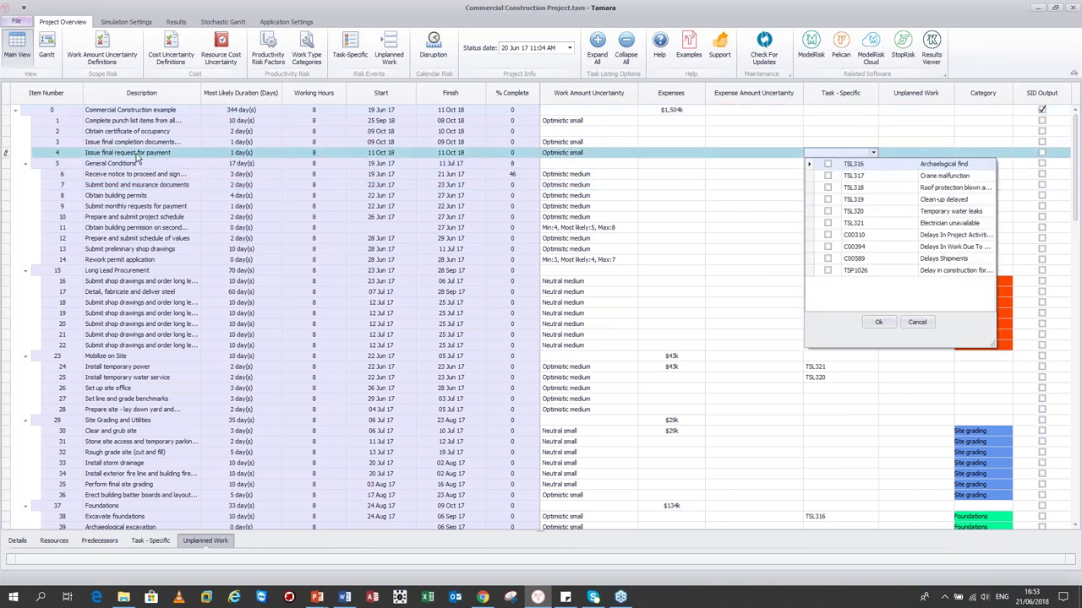
pyautogui.click(829, 199)
pyautogui.click(828, 212)
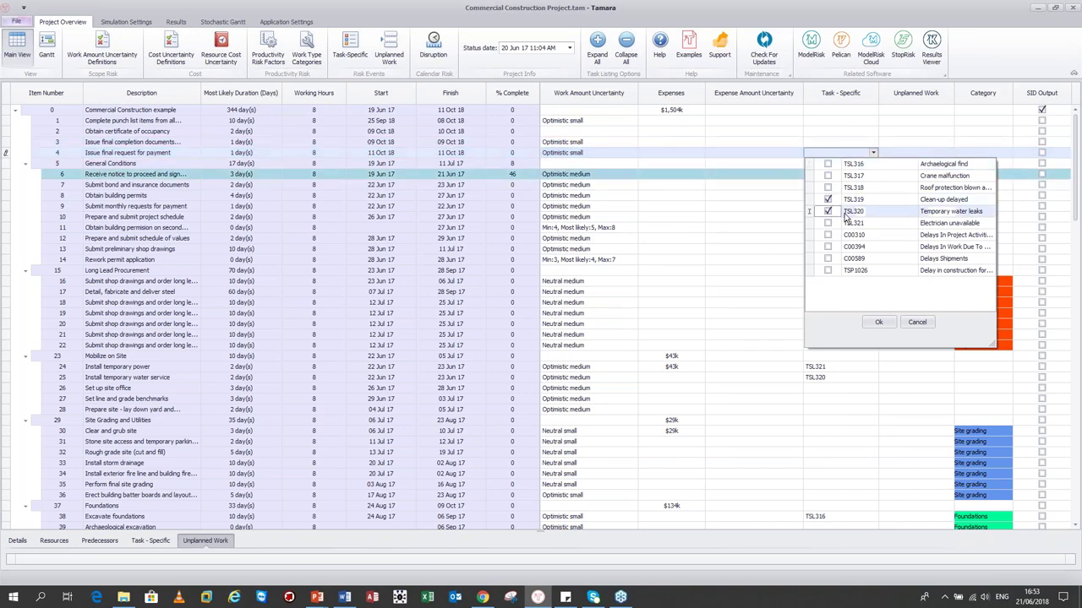
pyautogui.click(879, 323)
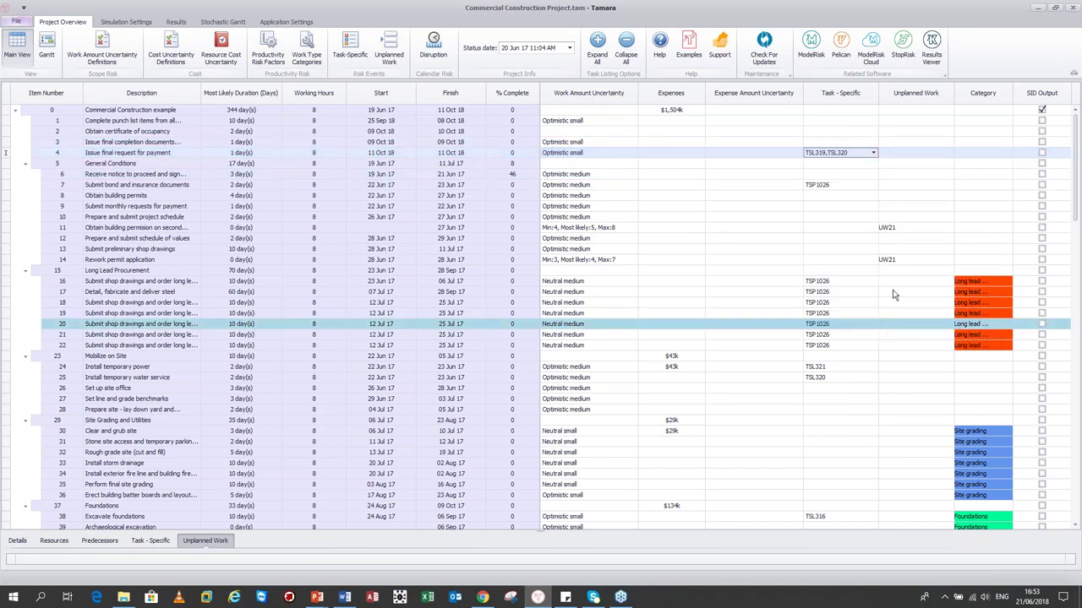
pyautogui.click(864, 155)
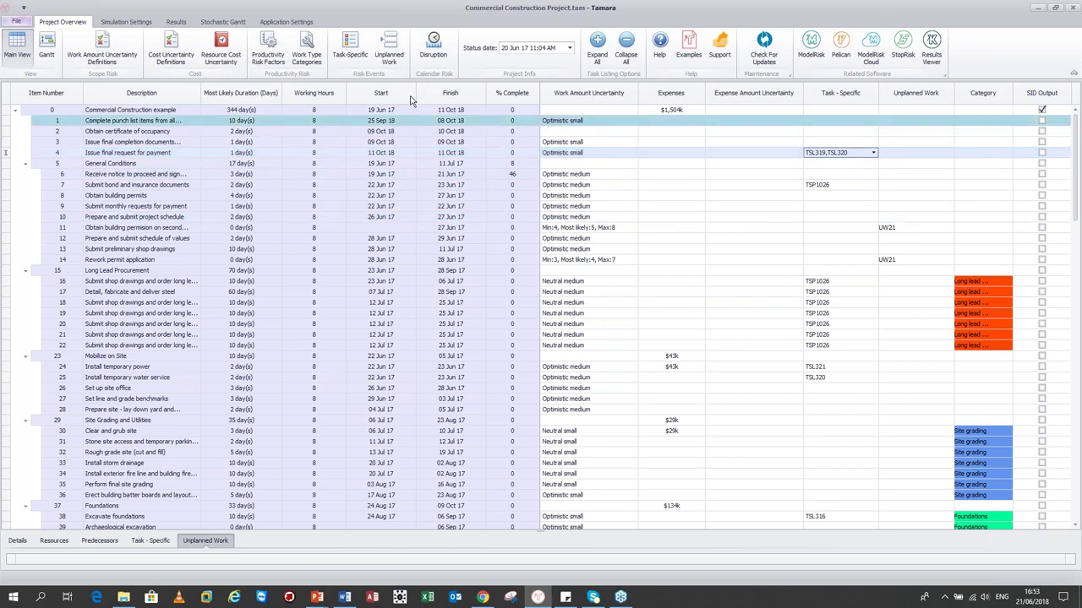
# Review the Unplanned Work risk definitions and item 11's unplanned work assignment, leaving both without changes
pyautogui.click(390, 56)
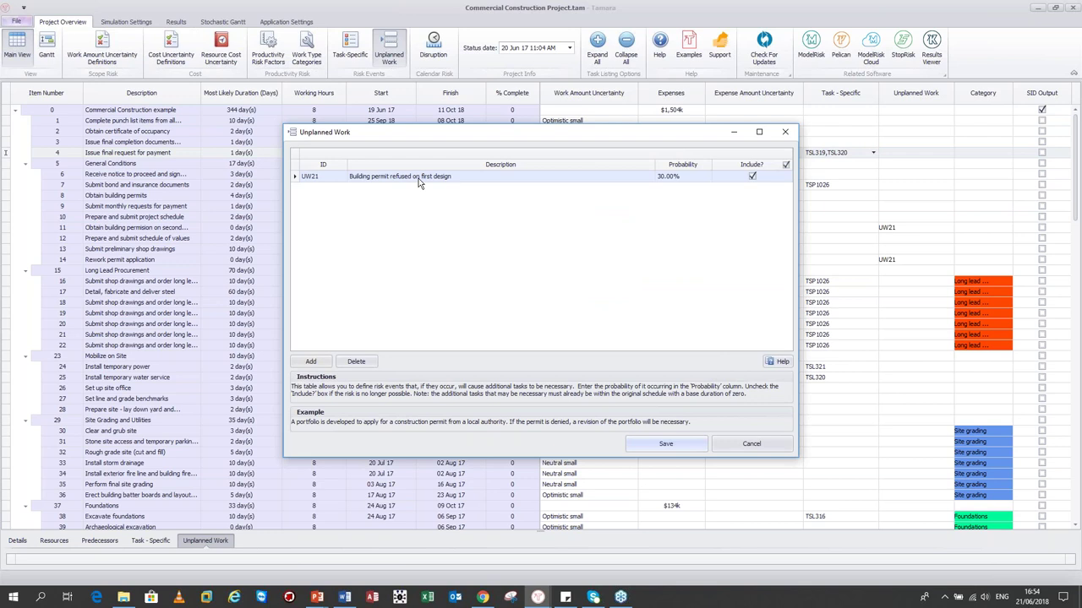
pyautogui.click(771, 450)
pyautogui.click(921, 229)
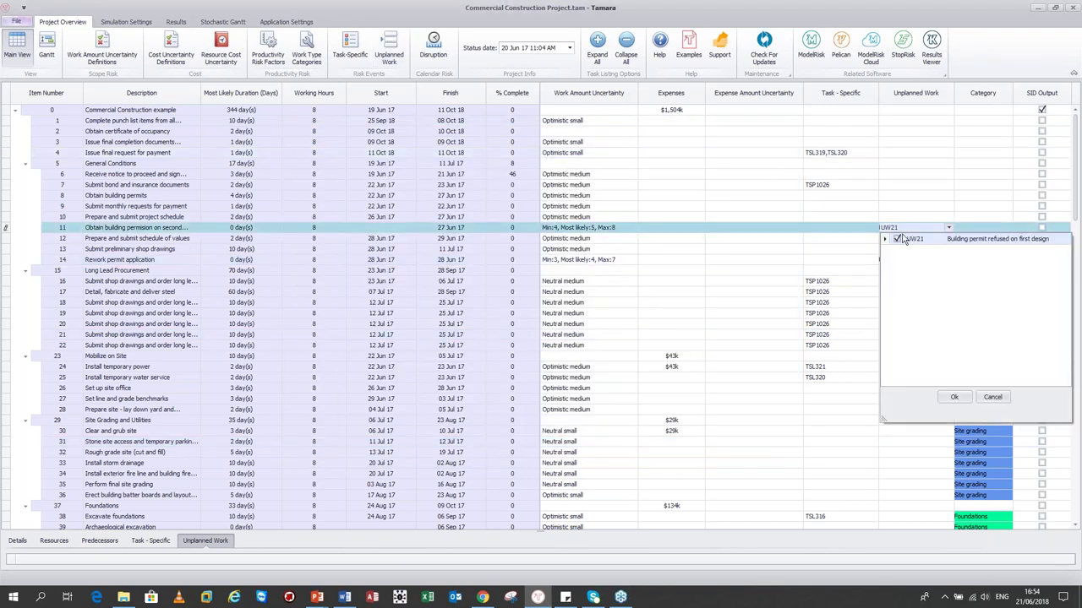
pyautogui.click(999, 397)
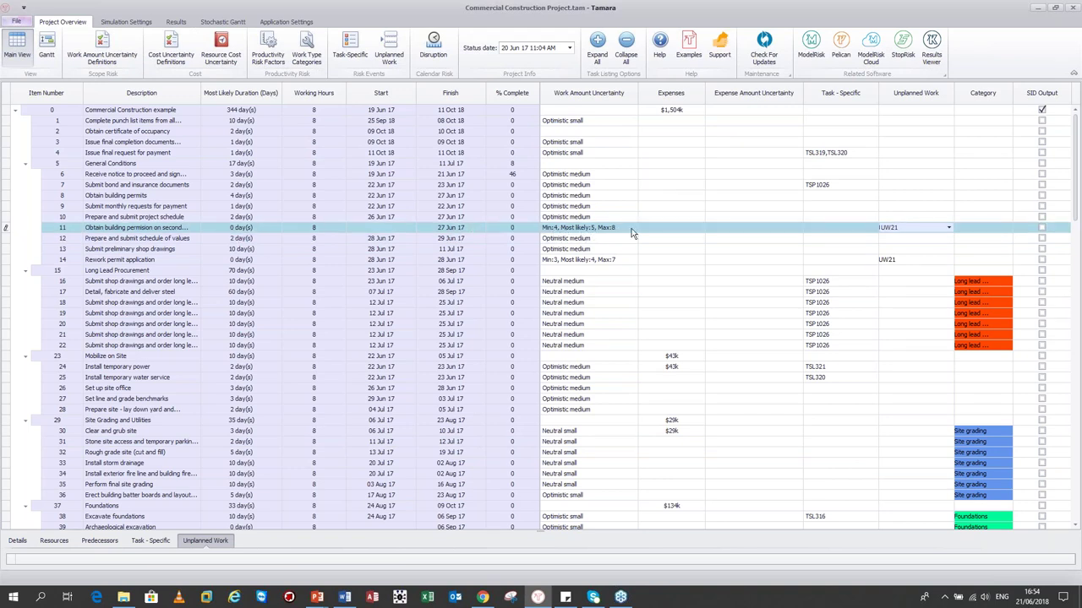
# Check the unplanned work choices for items 14 and 10 without changing any assignment
pyautogui.click(812, 260)
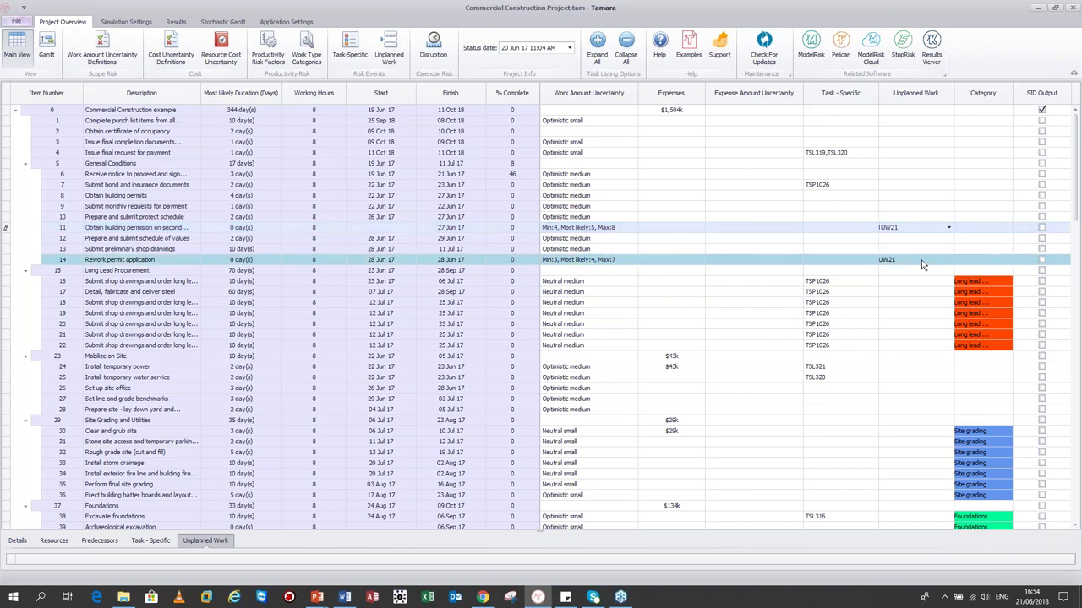
pyautogui.click(922, 262)
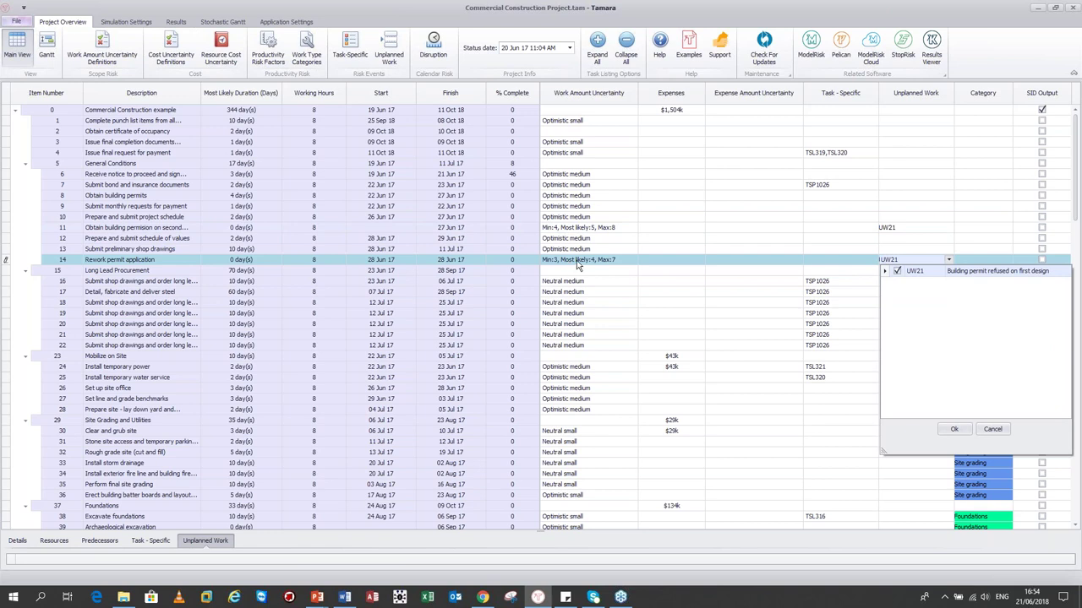
pyautogui.click(653, 267)
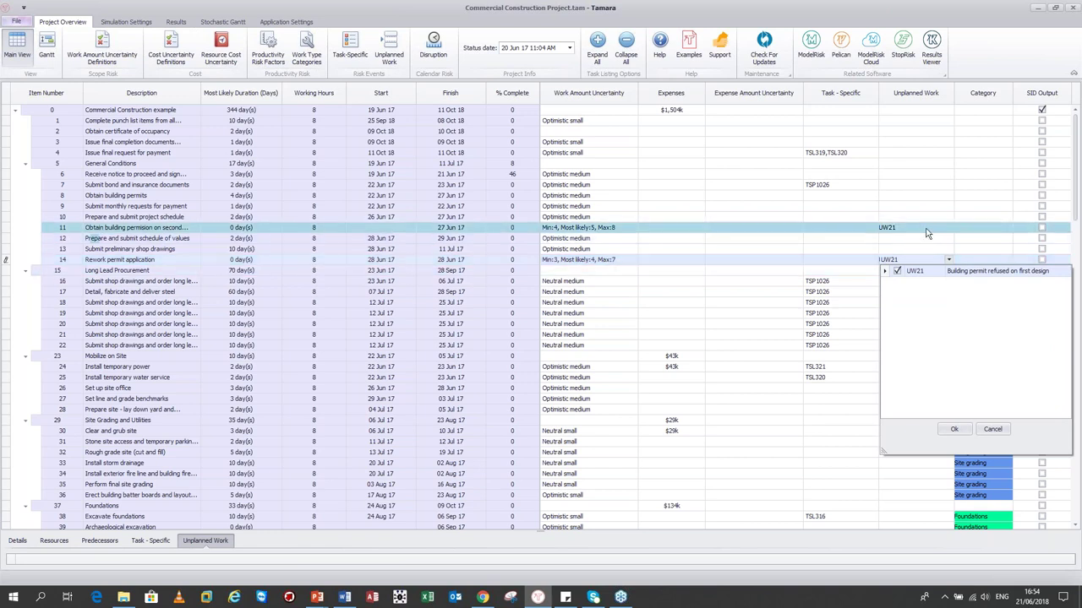
pyautogui.click(898, 229)
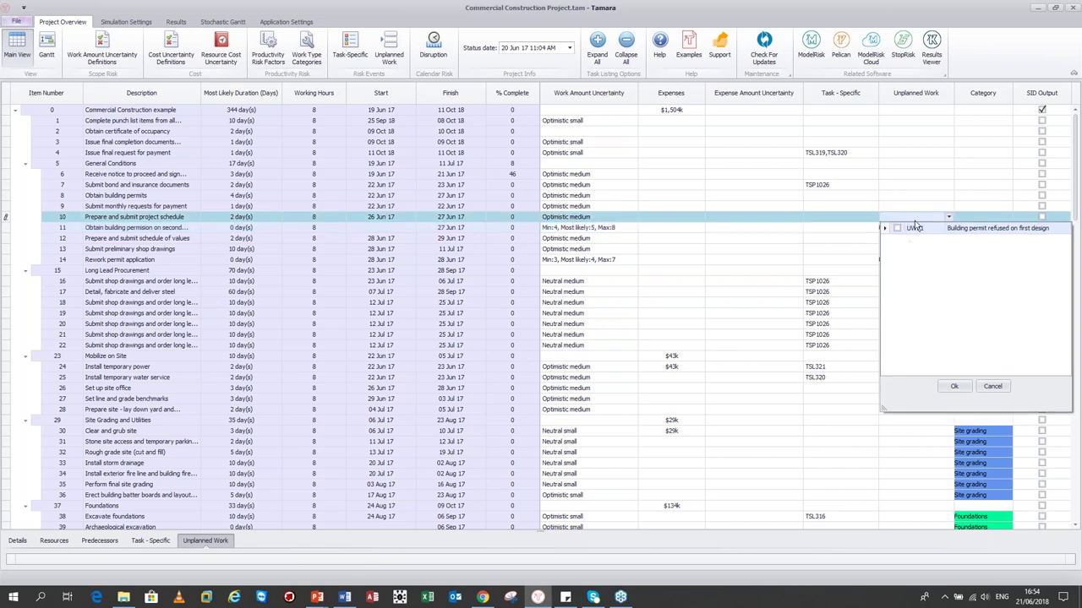
pyautogui.click(908, 248)
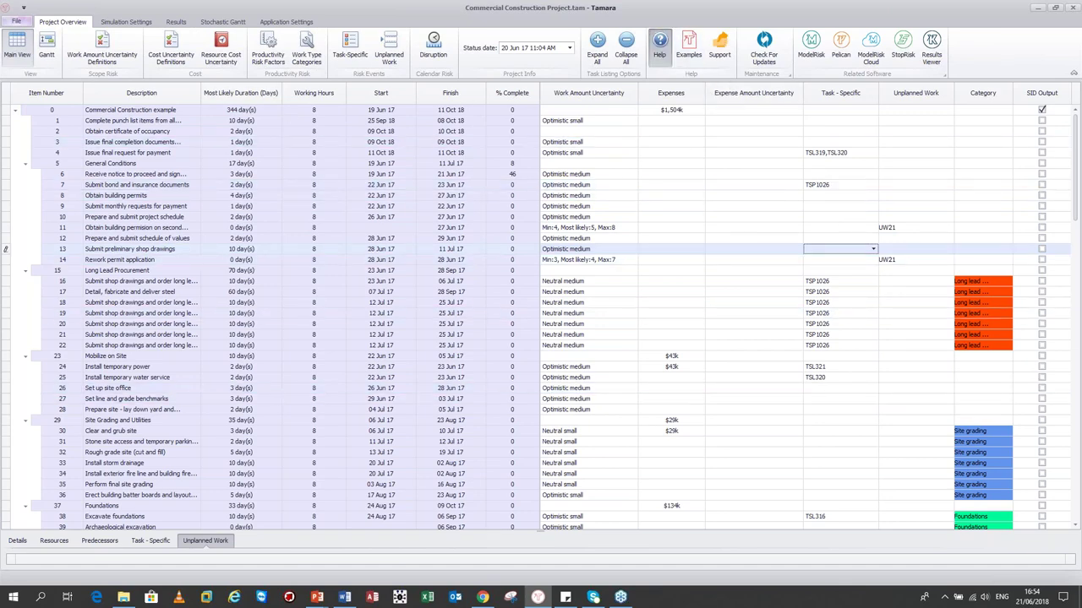
# Consult the help topics on adding risk events, work amount uncertainty and productivity uncertainty
pyautogui.click(660, 44)
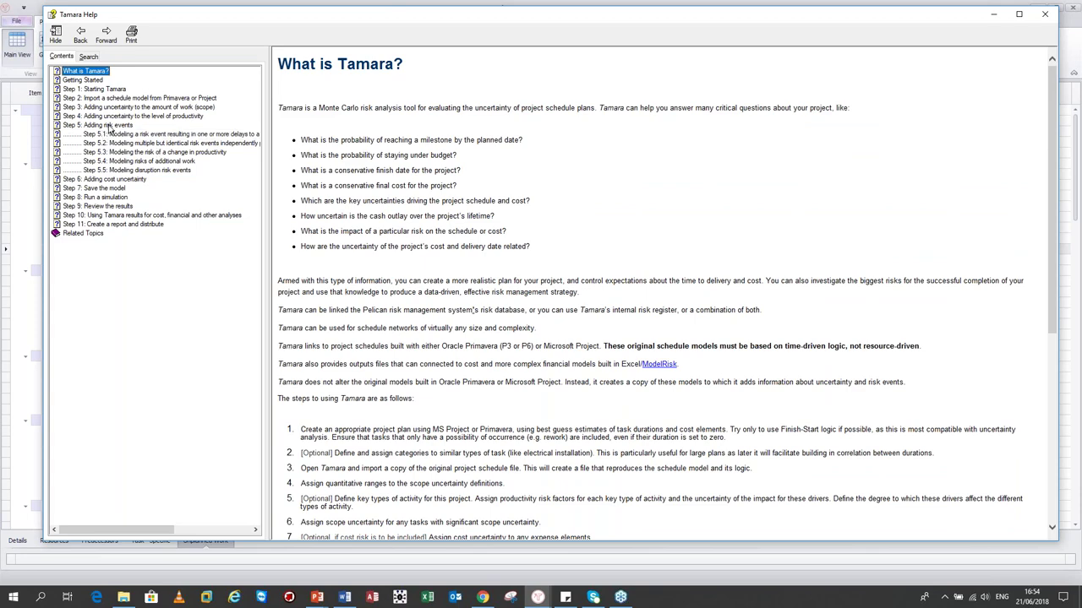
pyautogui.click(108, 126)
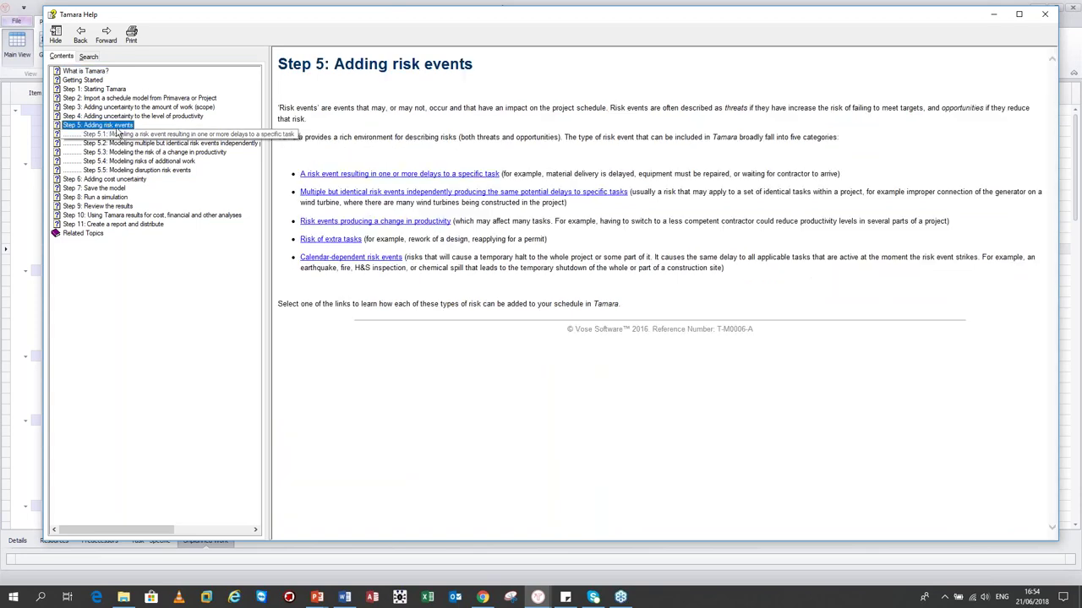
pyautogui.click(126, 100)
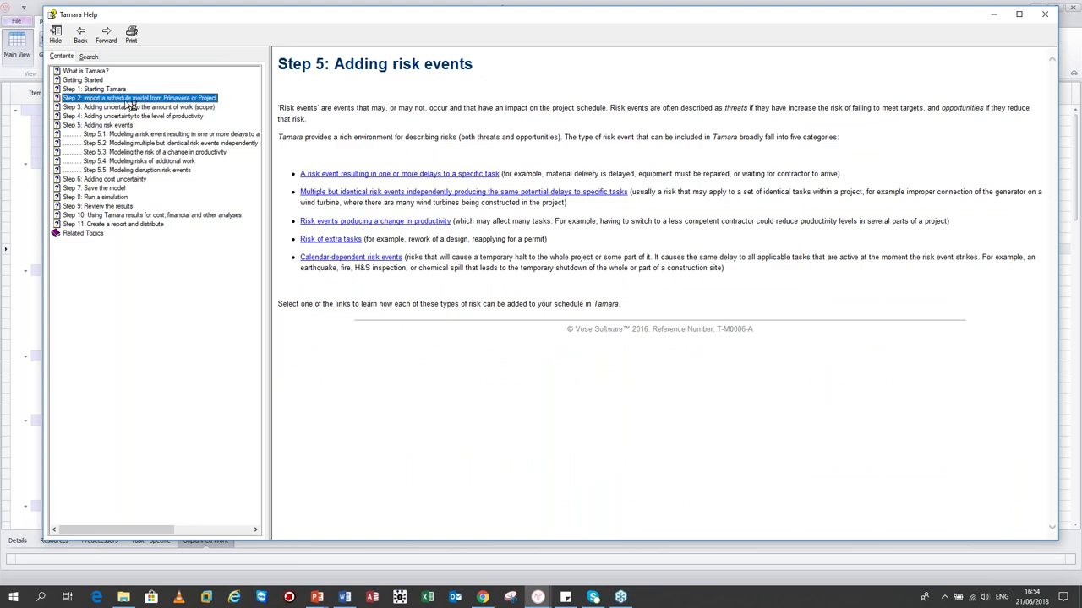
pyautogui.click(126, 107)
pyautogui.click(126, 116)
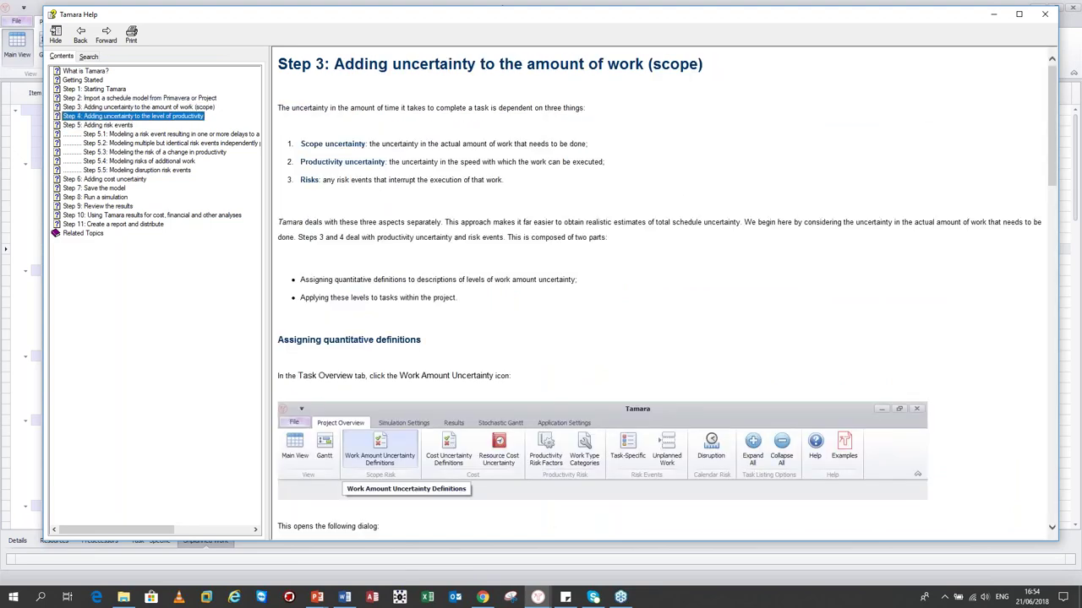
# Skim help topics 5.1 and 5.2 on delays to specific tasks and identical independent risk events, and close the help
pyautogui.click(152, 134)
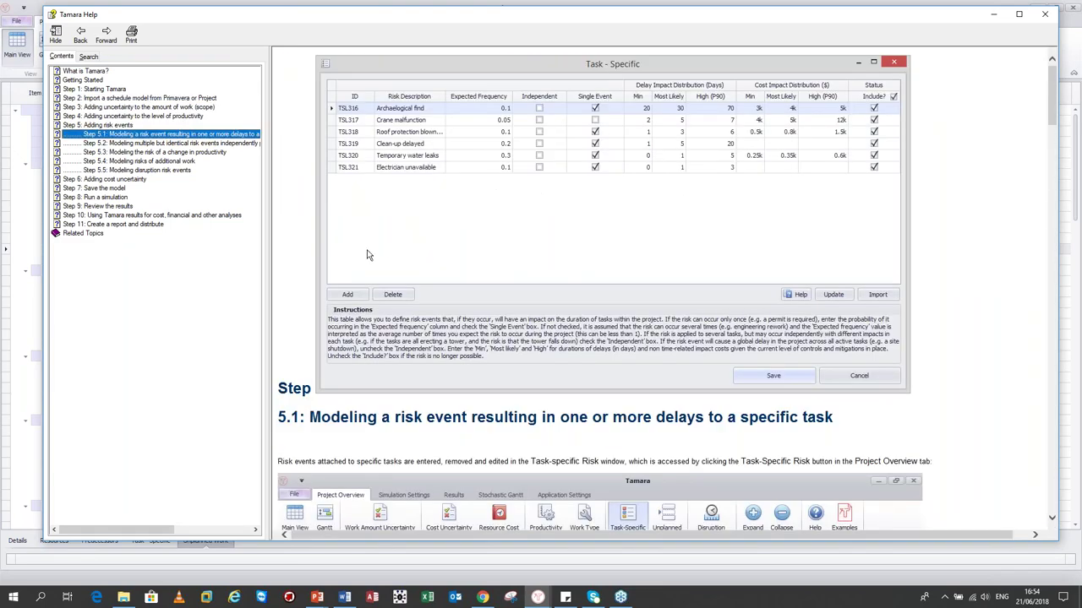
pyautogui.scroll(-10, 367, 255)
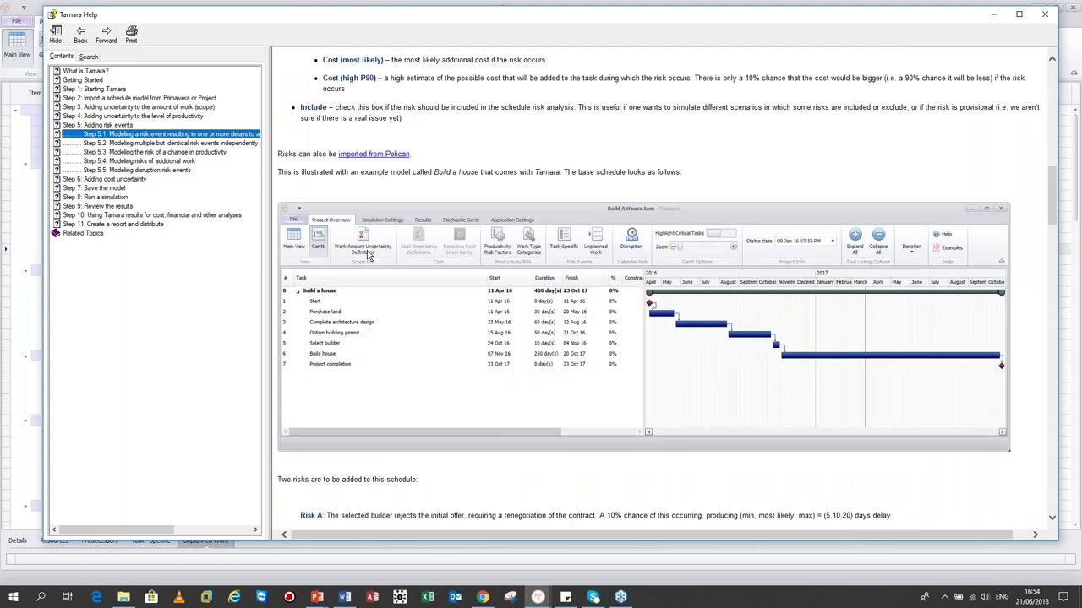
pyautogui.scroll(-20, 367, 255)
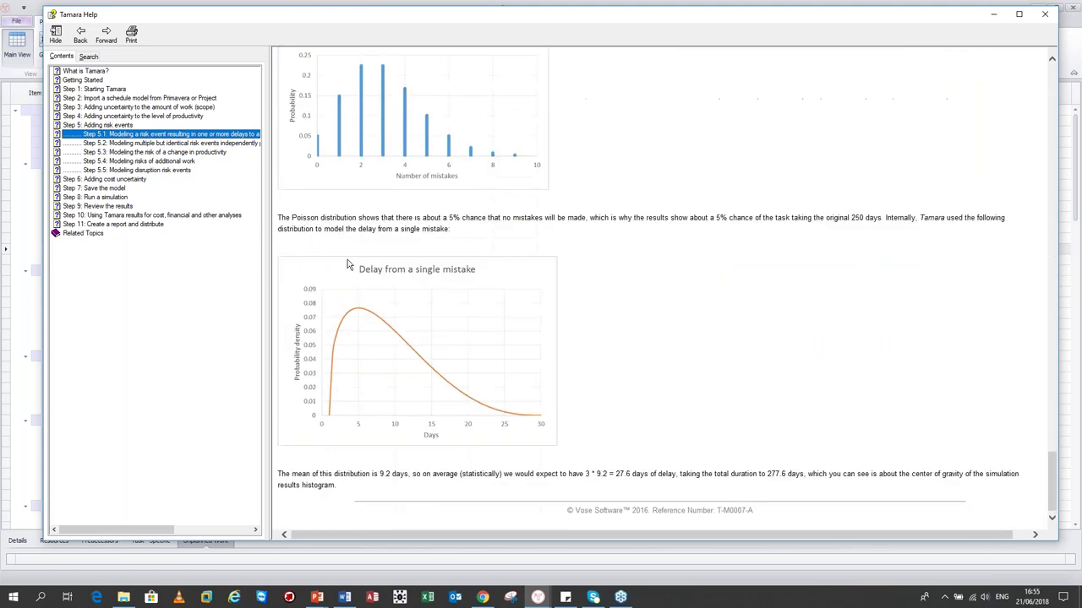
pyautogui.click(206, 144)
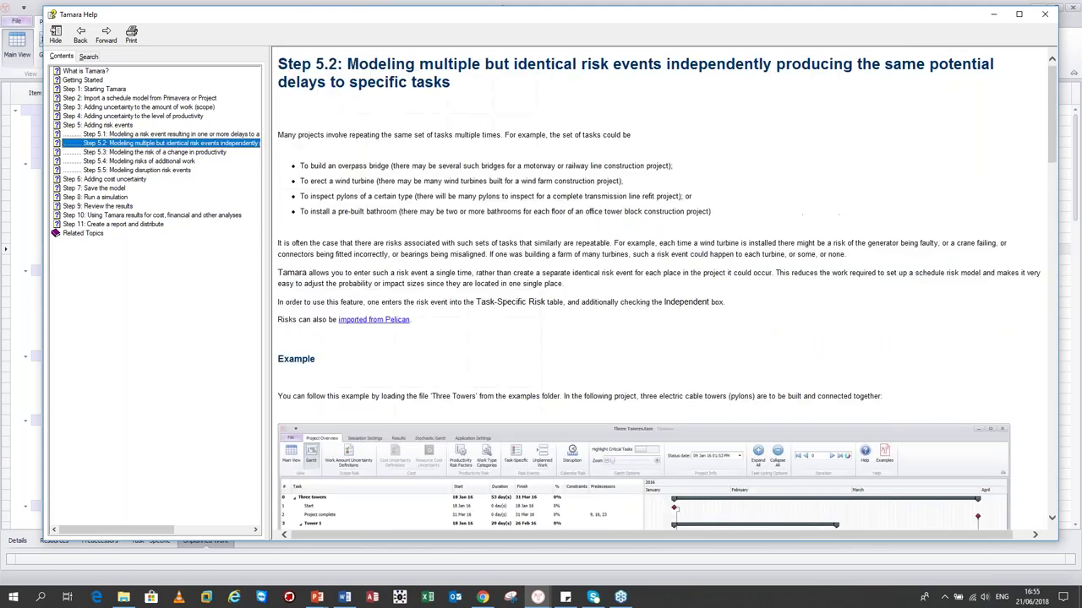
pyautogui.scroll(-1, 667, 294)
pyautogui.scroll(-5, 651, 296)
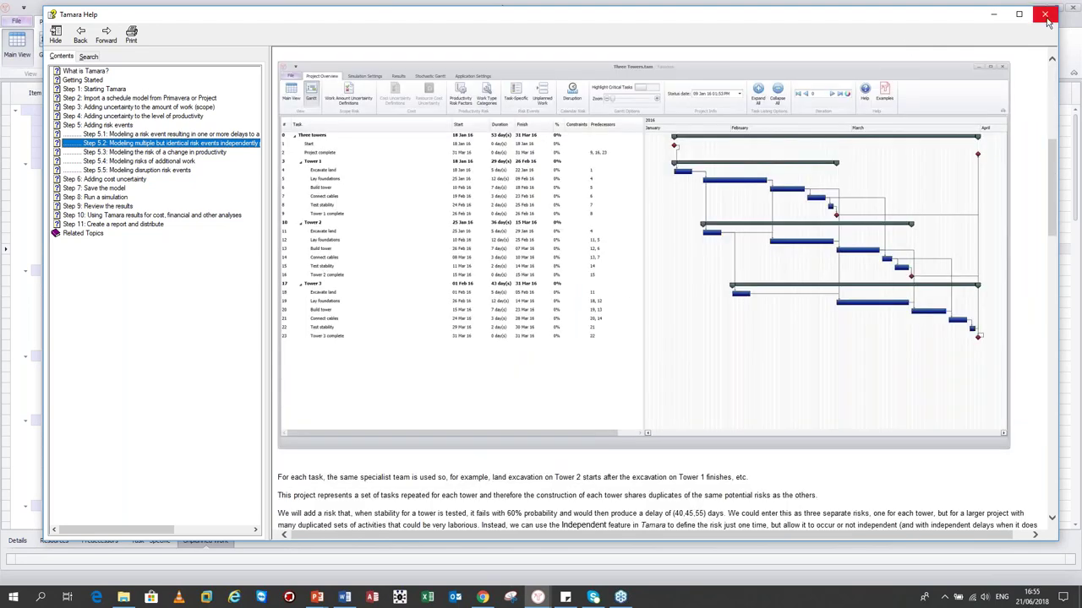
pyautogui.click(1046, 16)
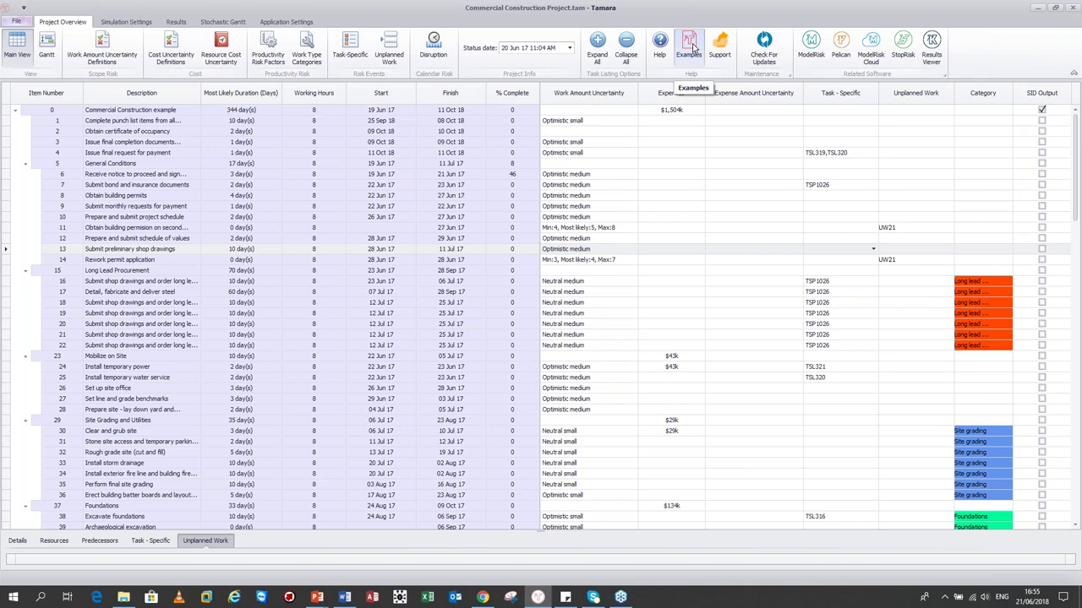
pyautogui.click(273, 124)
pyautogui.click(265, 133)
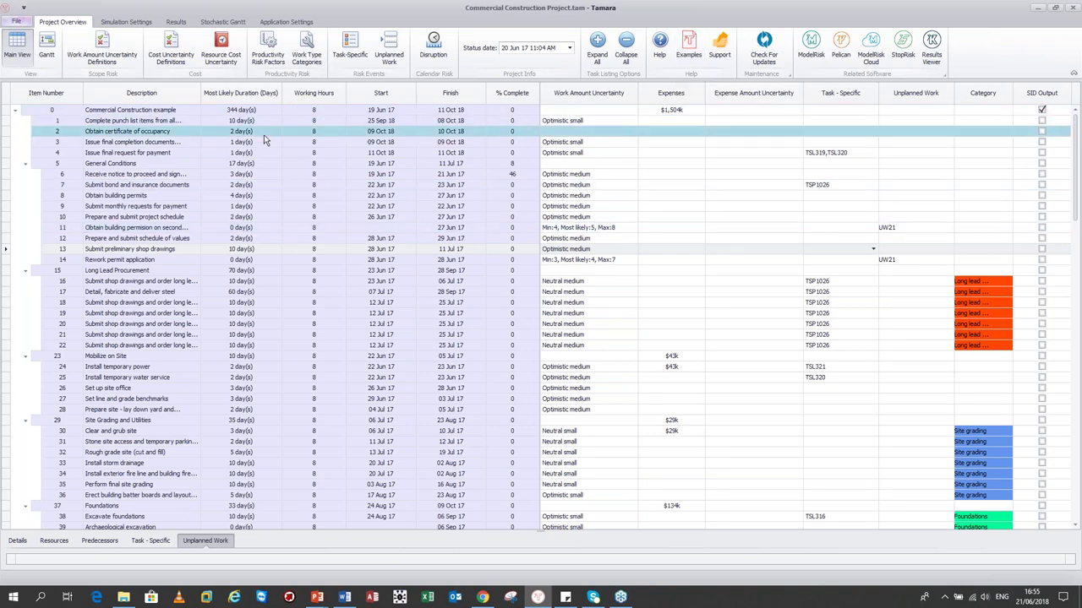
pyautogui.click(101, 49)
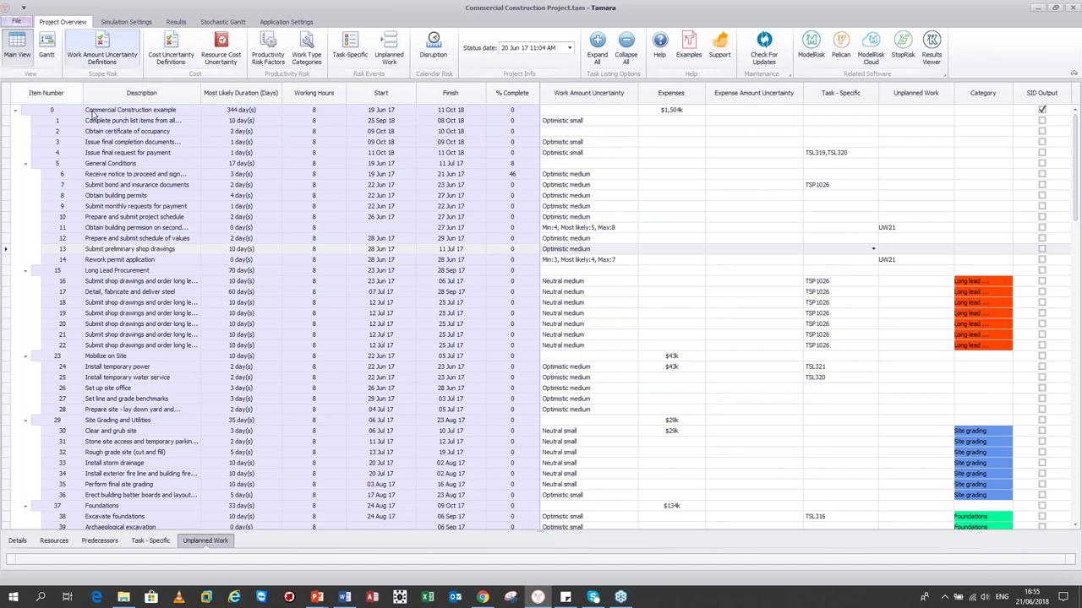
# View the schedule as a Gantt chart with a wider timeline area and expand the Long Lead Procurement tasks
pyautogui.click(46, 49)
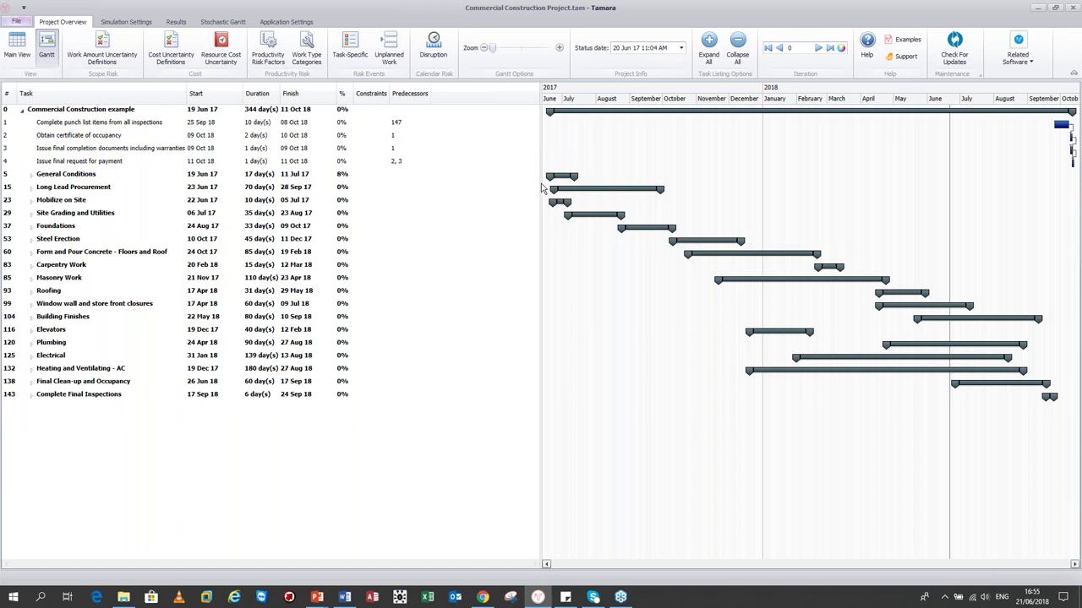
pyautogui.moveTo(527, 183); pyautogui.dragTo(424, 175)
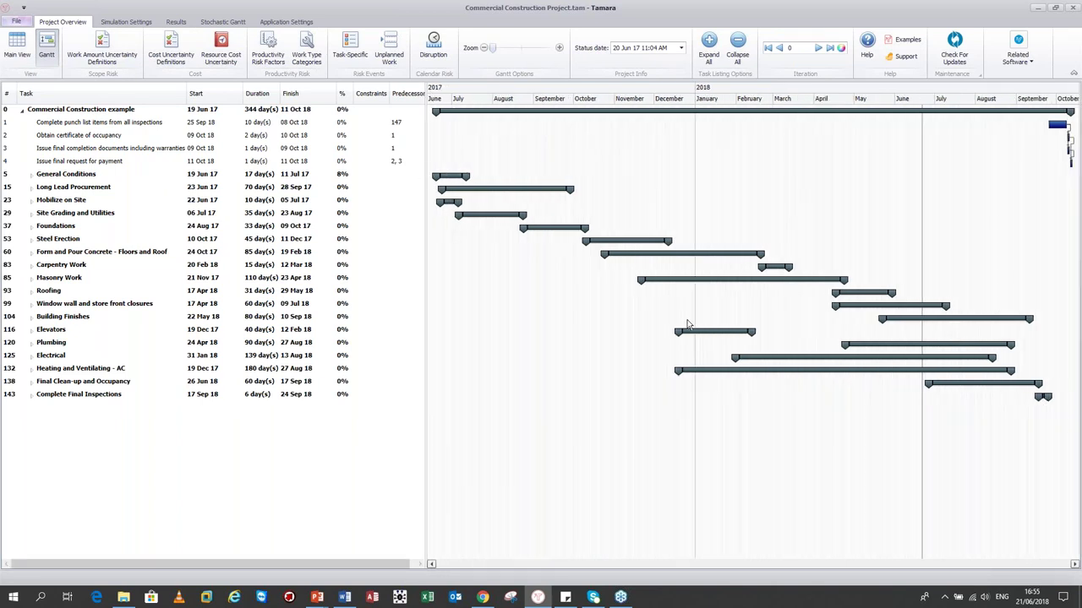
pyautogui.click(31, 188)
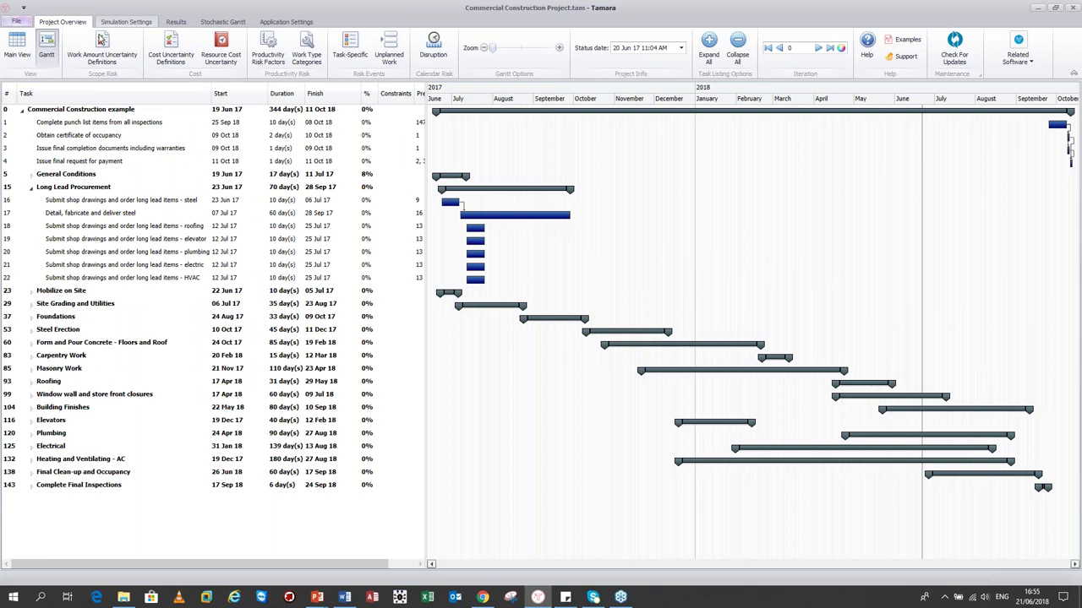
# Check the simulation settings, run the simulation and show the finish date histogram for the Commercial Construction example
pyautogui.click(126, 22)
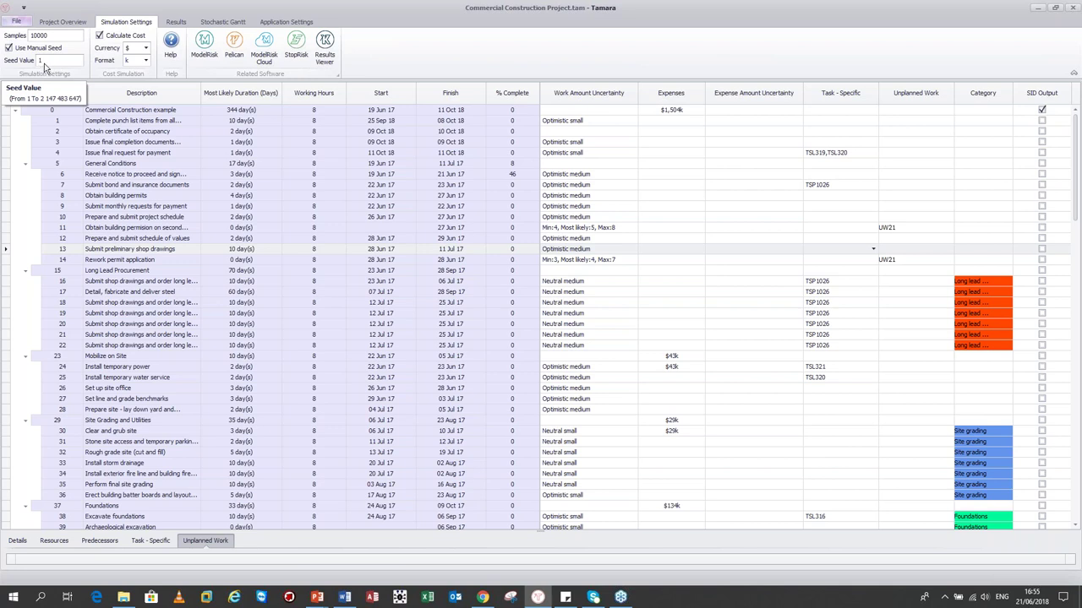
pyautogui.click(180, 26)
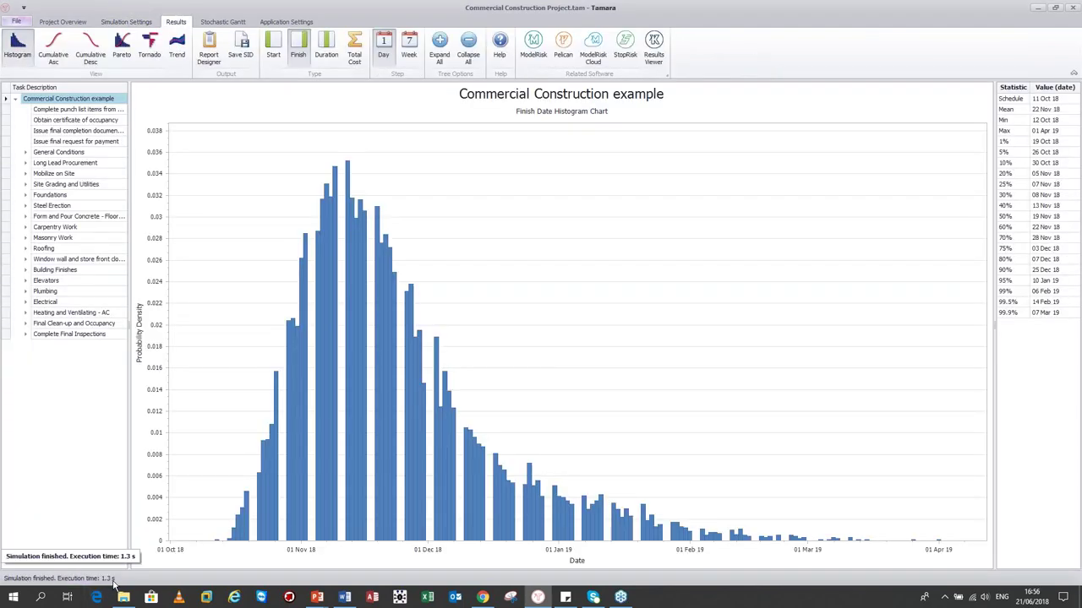
pyautogui.moveTo(236, 345)
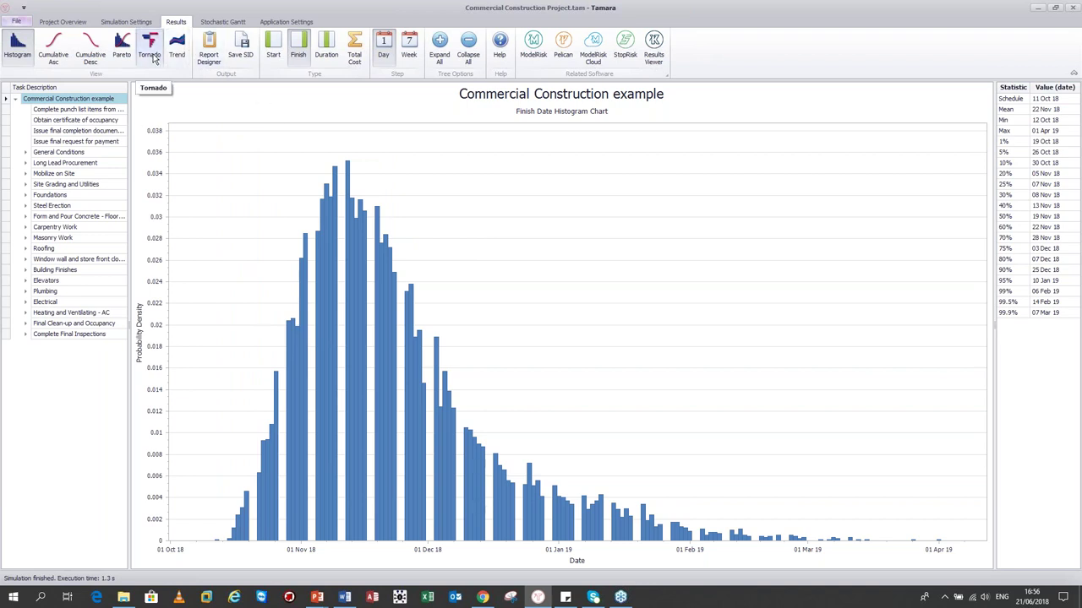
pyautogui.click(27, 54)
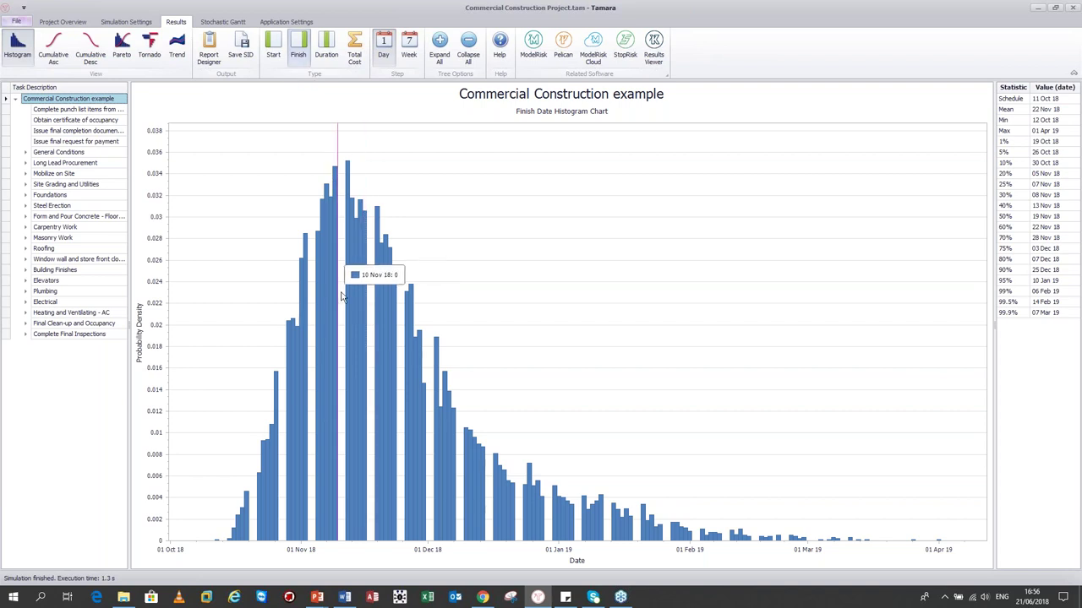
# View the project's duration and total cost histograms, and the ascending cumulative charts for total cost, duration and finish date
pyautogui.click(326, 47)
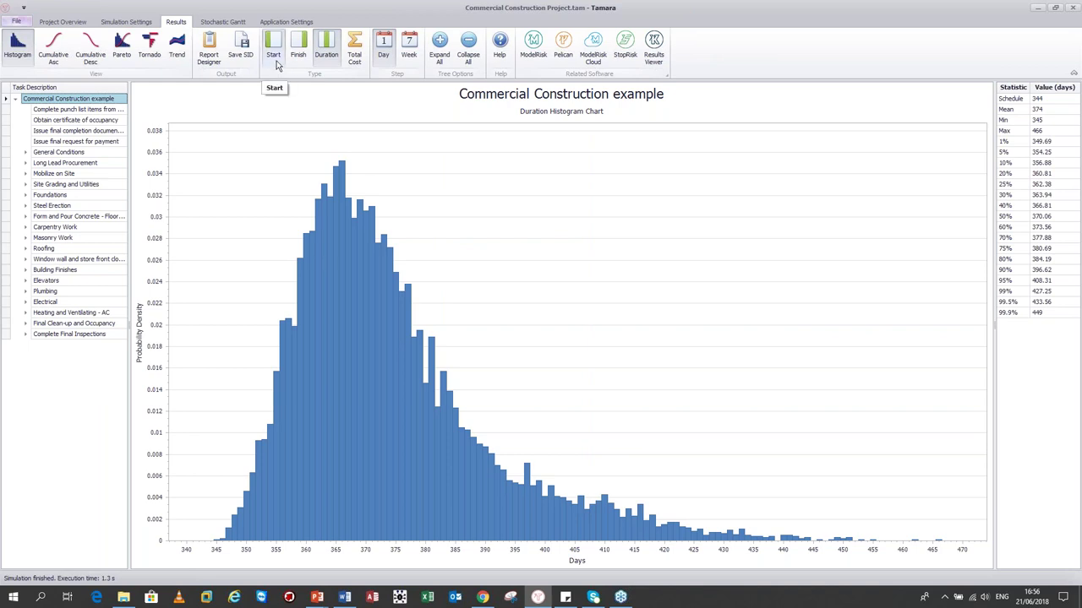
pyautogui.click(355, 57)
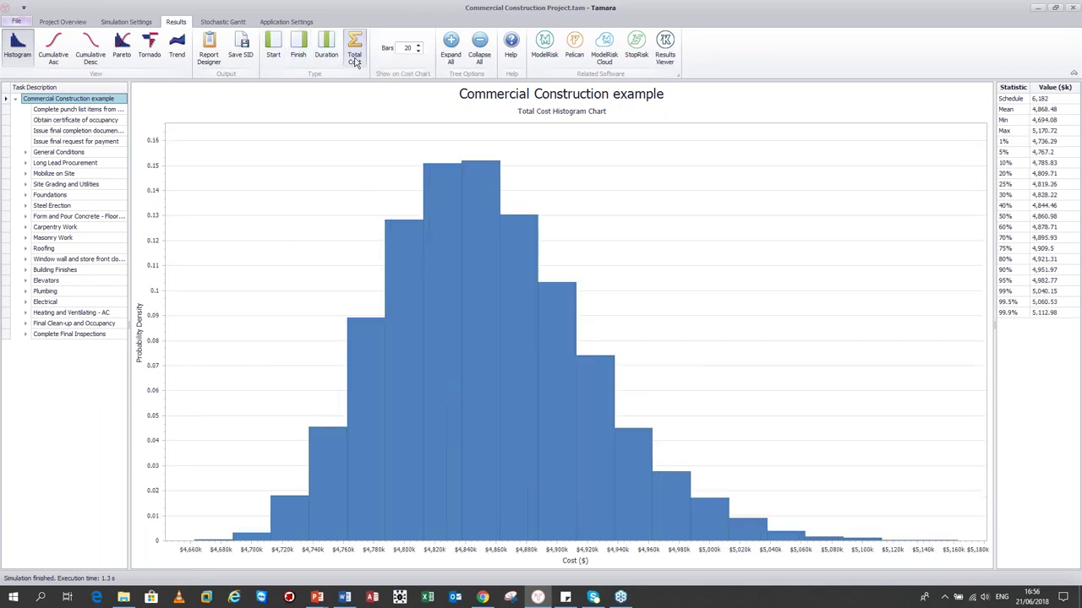
pyautogui.click(54, 52)
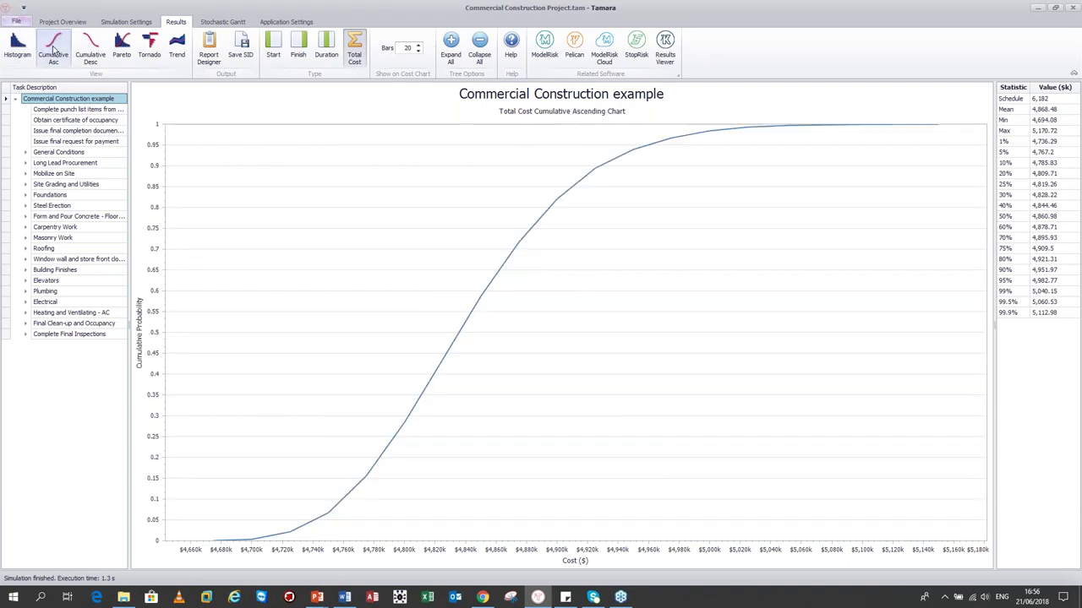
pyautogui.click(324, 57)
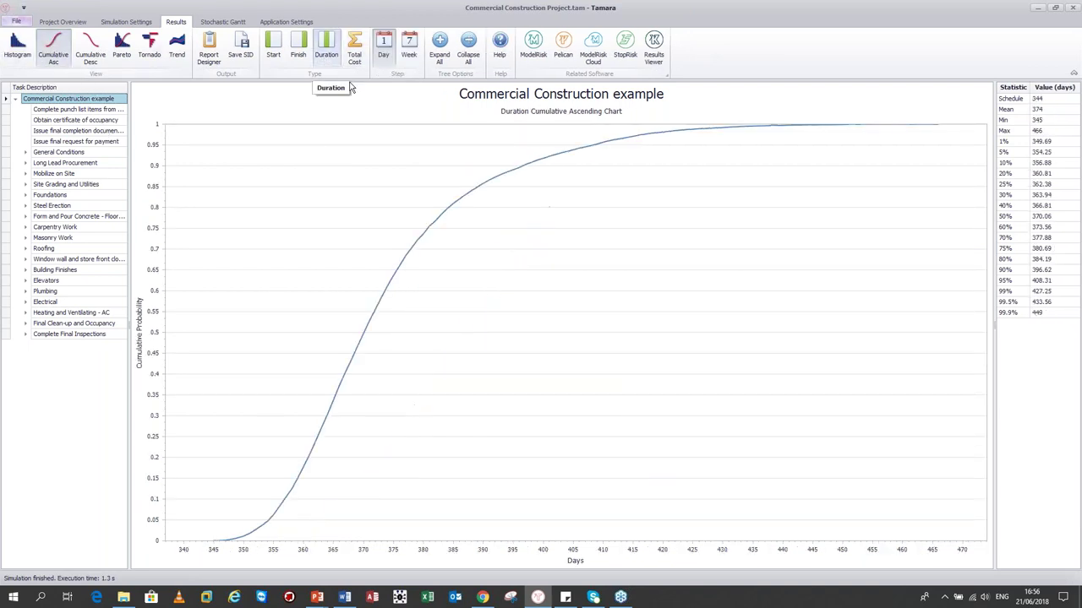
pyautogui.click(300, 56)
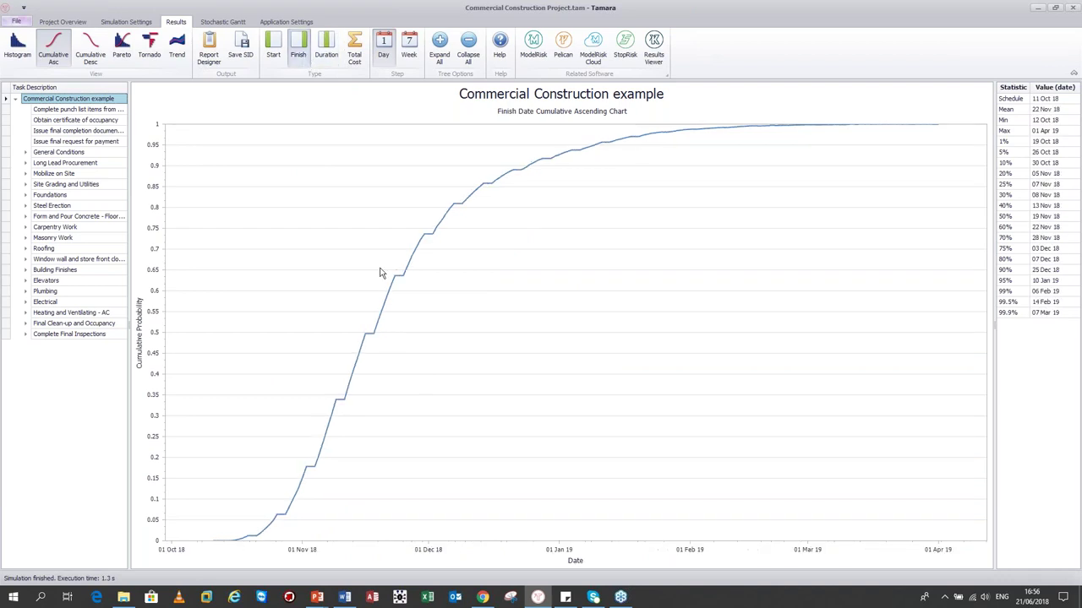
# View the project's finish date as a descending cumulative chart, a Pareto chart and a tornado chart
pyautogui.click(95, 61)
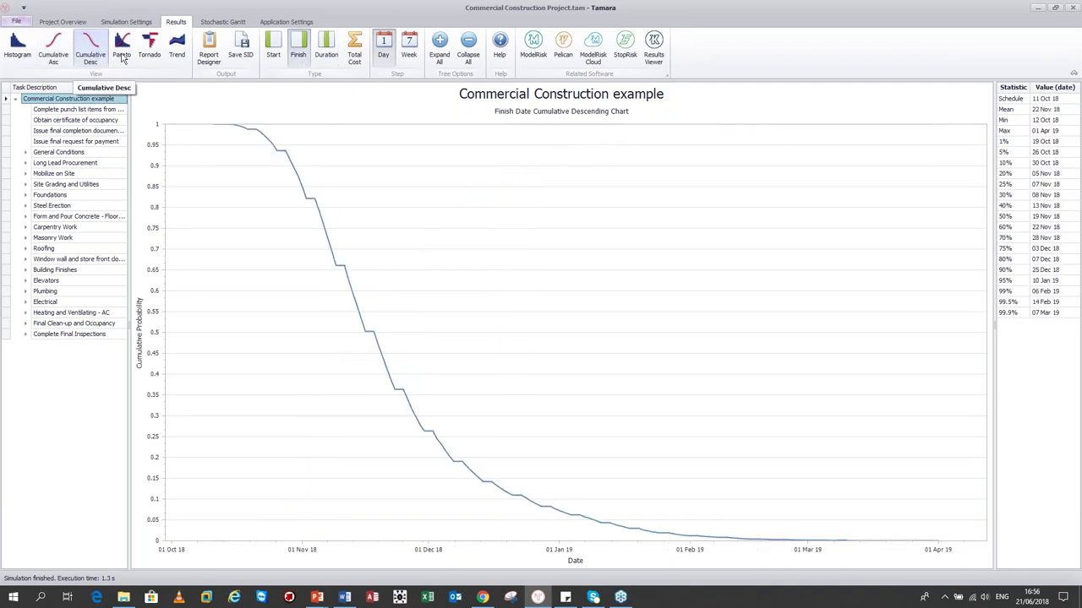
pyautogui.click(123, 52)
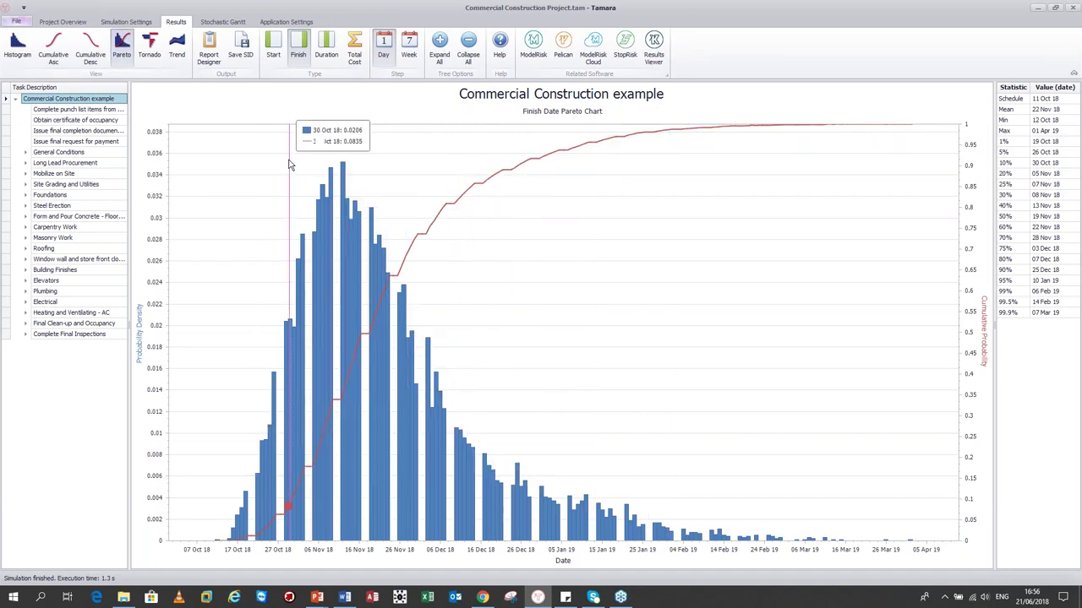
pyautogui.click(150, 46)
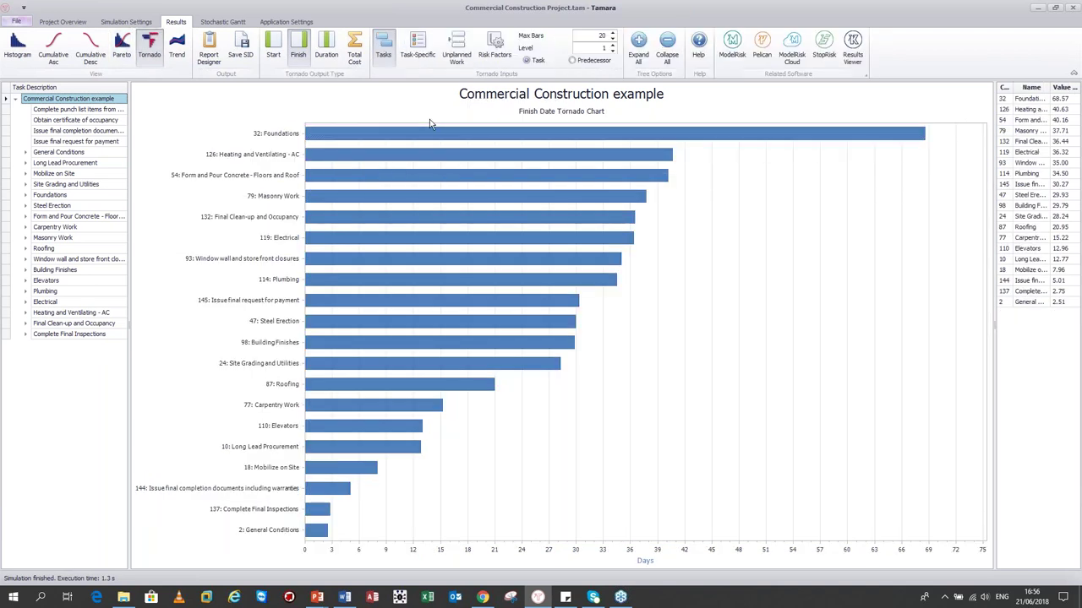
# Examine the finish date tornado charts for Electrical, Carpentry Work and Masonry Work, and return to the whole Commercial Construction example
pyautogui.click(42, 303)
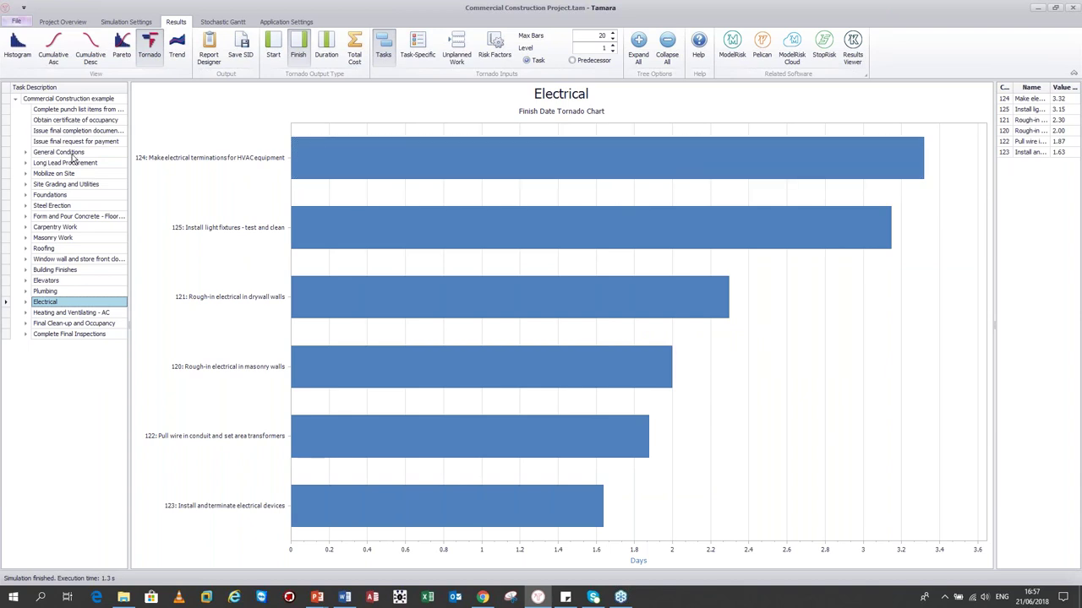
pyautogui.click(59, 228)
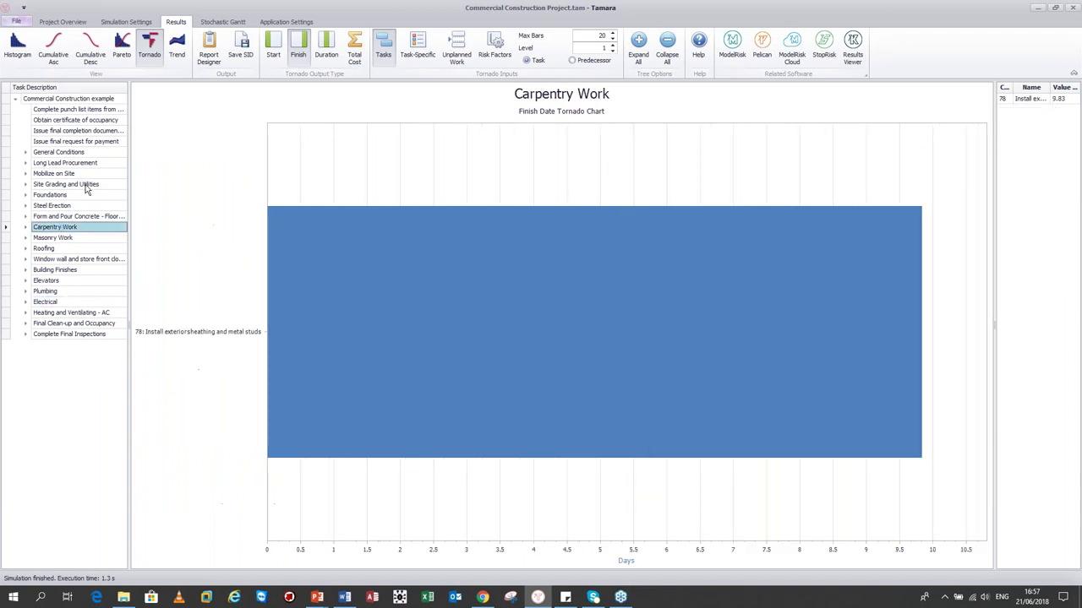
pyautogui.click(59, 239)
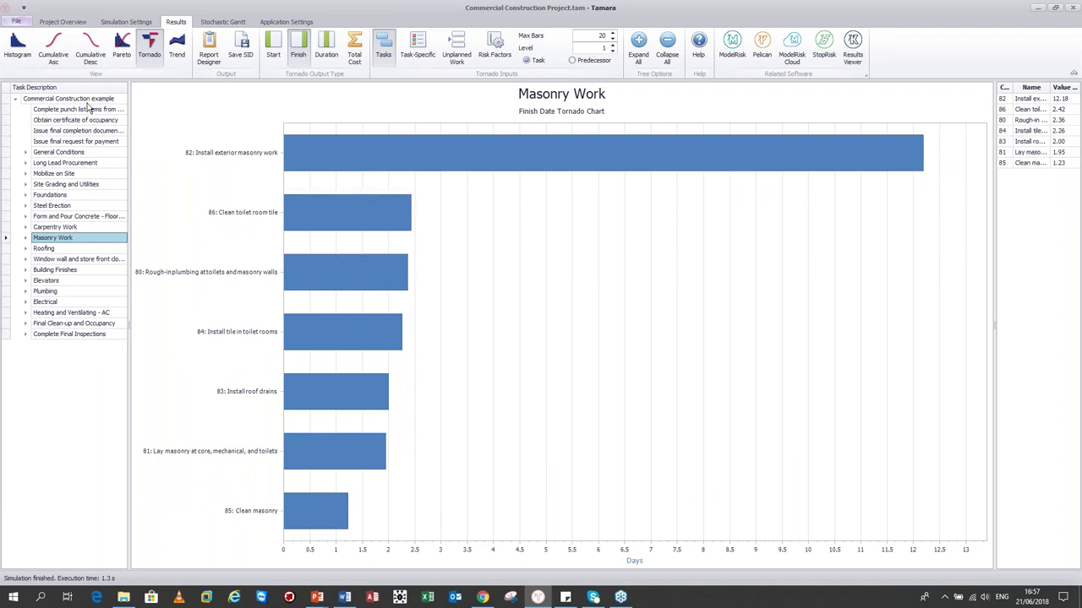
pyautogui.click(68, 99)
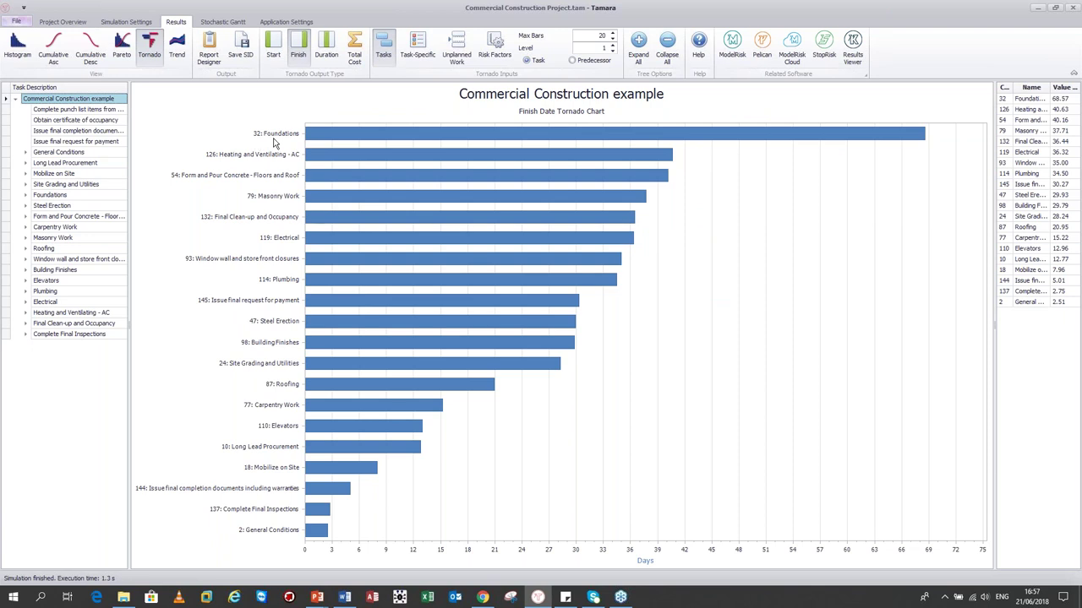
# Include task-specific risks and unplanned work in the finish date tornado chart and examine the archaeological find's impact against Foundations
pyautogui.click(417, 47)
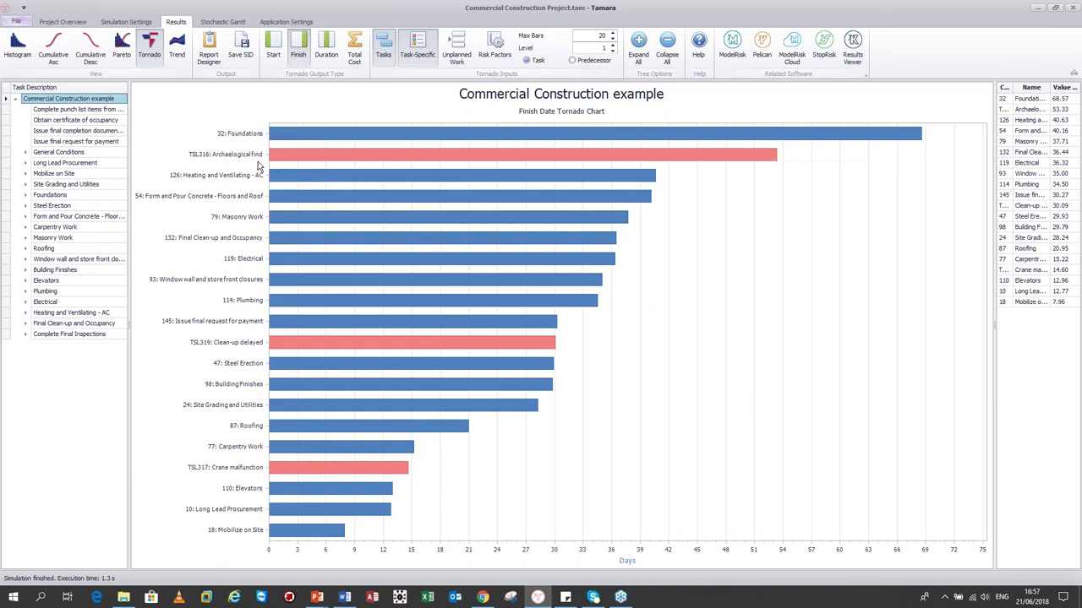
pyautogui.moveTo(338, 163)
pyautogui.moveTo(275, 138)
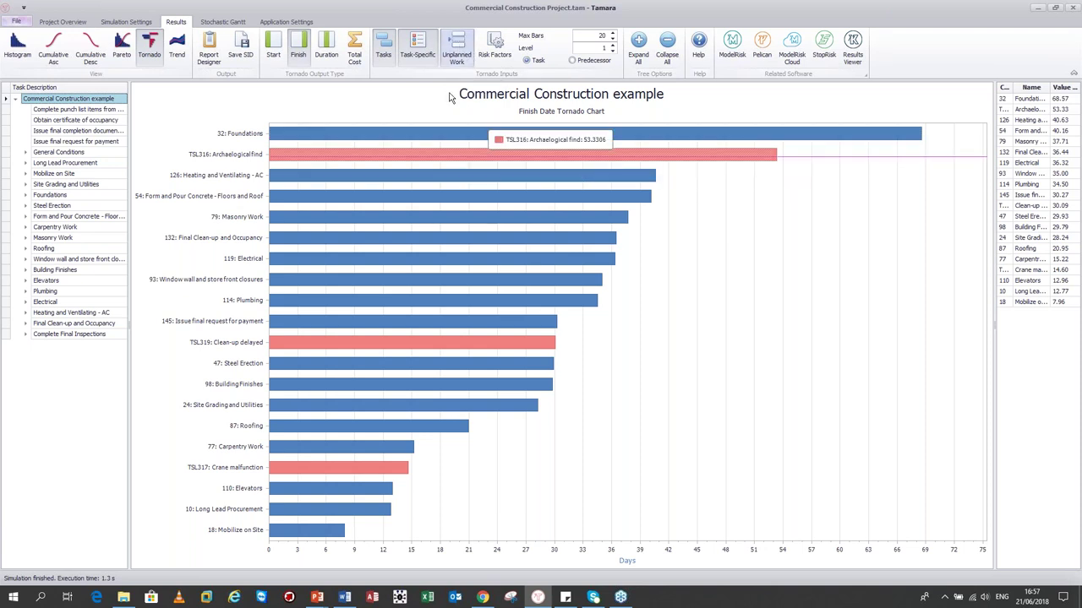
# Replace the task-specific risks with risk factors in the tornado chart and examine the labour, poor site management and steel skill bars
pyautogui.click(414, 55)
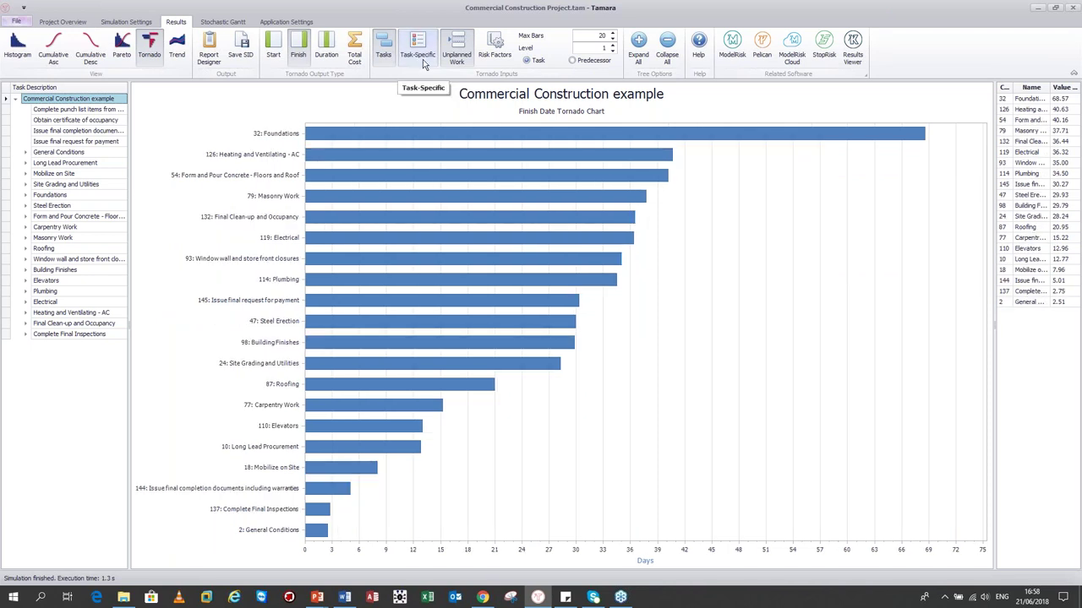
pyautogui.click(502, 55)
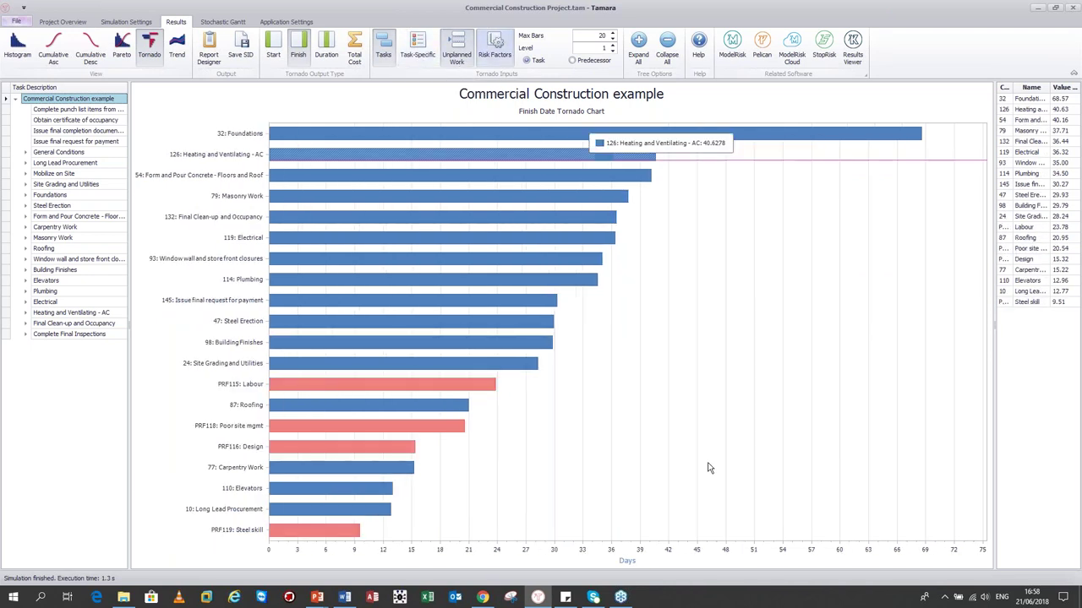
pyautogui.moveTo(281, 384)
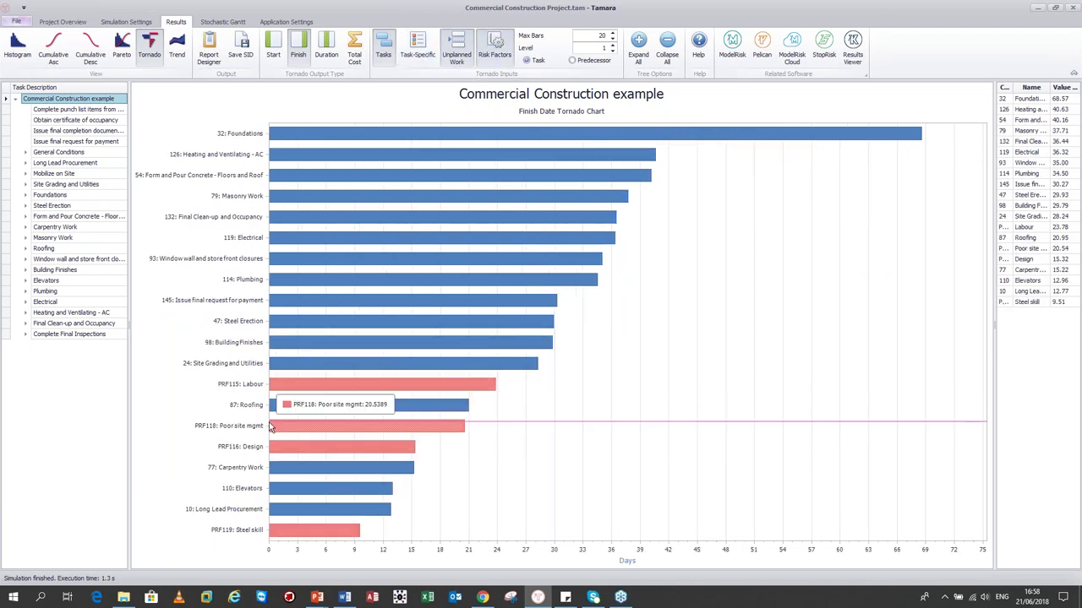
pyautogui.moveTo(291, 532)
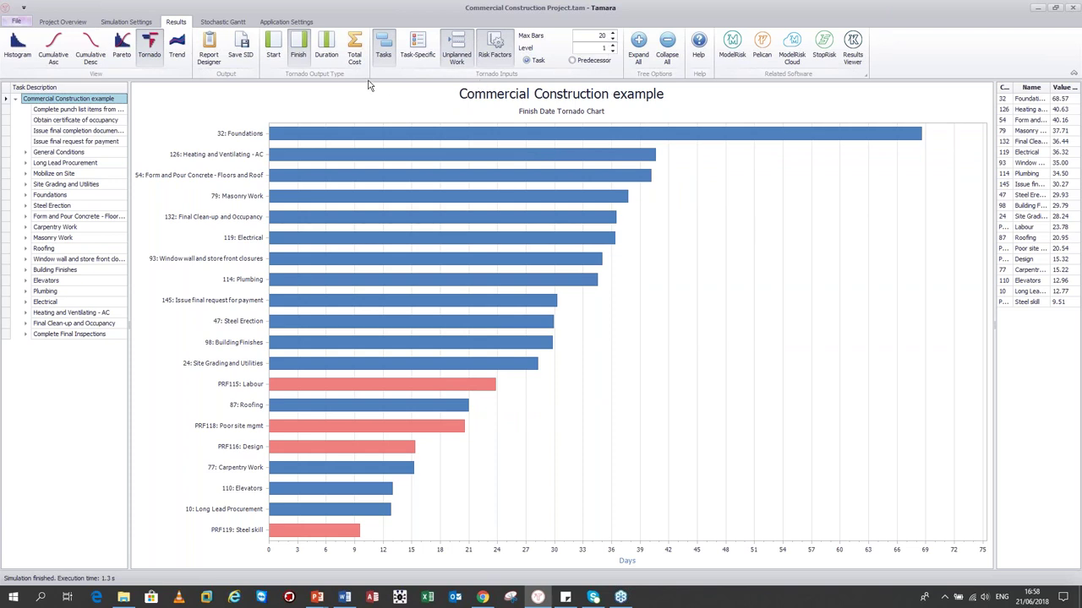
# View the weekly periodic and cumulative cost trends, and show the cost scatter plot without its trend line
pyautogui.click(177, 49)
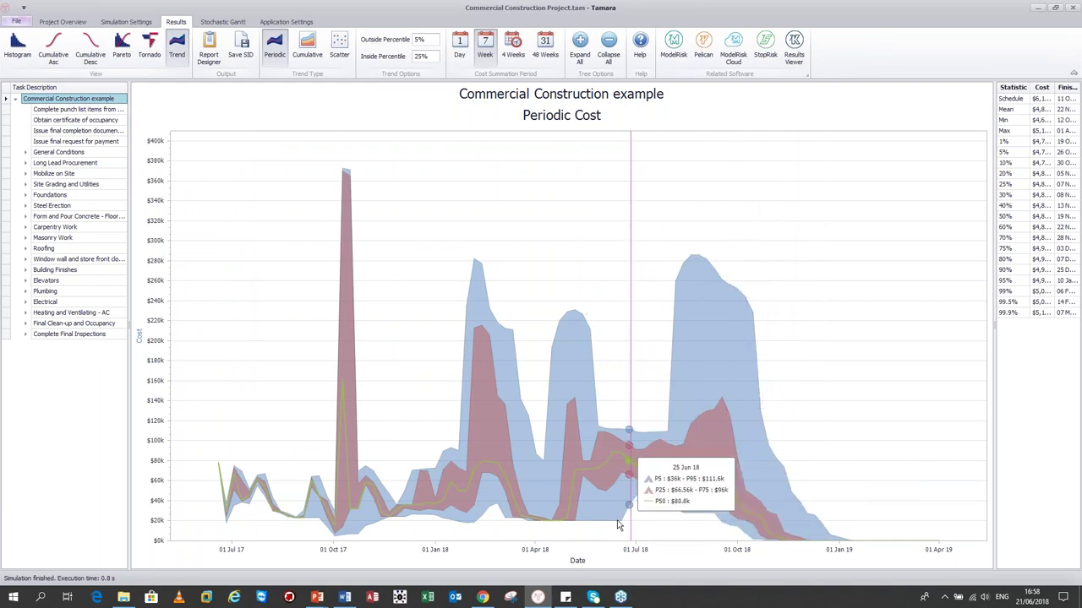
pyautogui.click(306, 51)
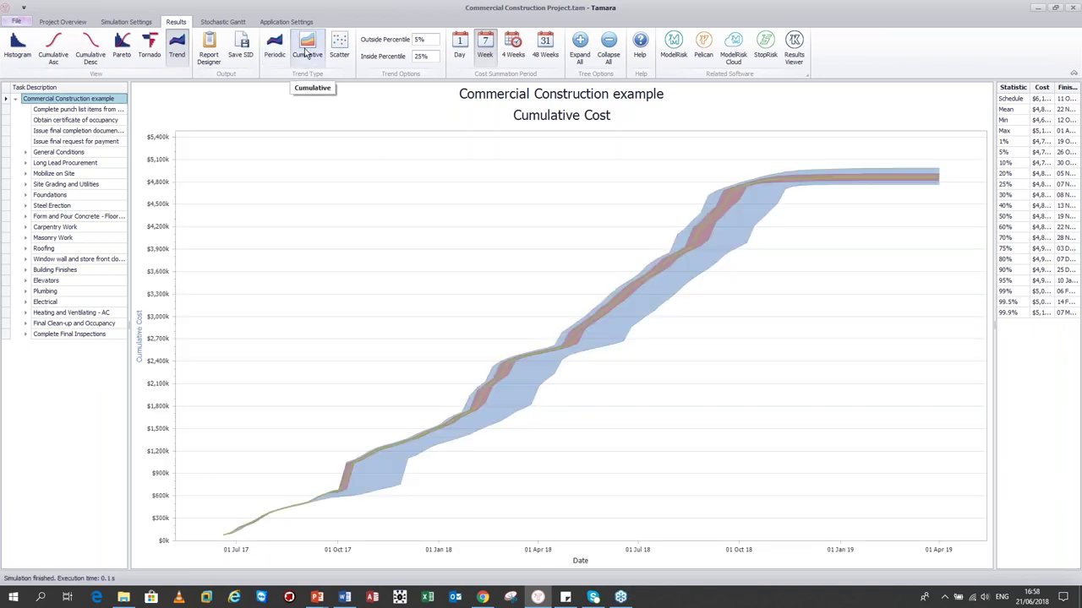
pyautogui.click(339, 47)
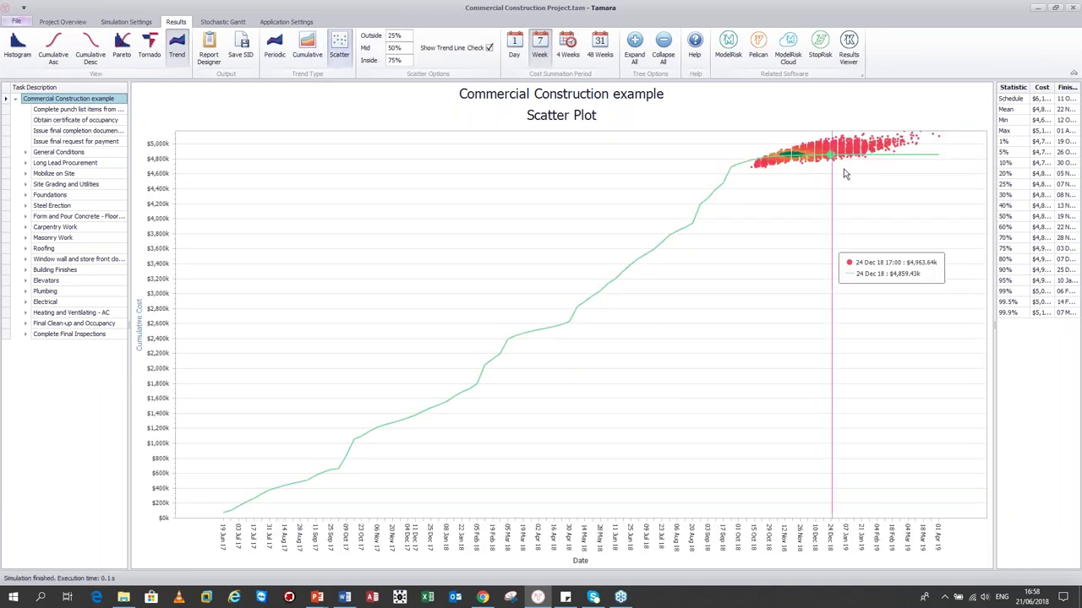
pyautogui.click(489, 48)
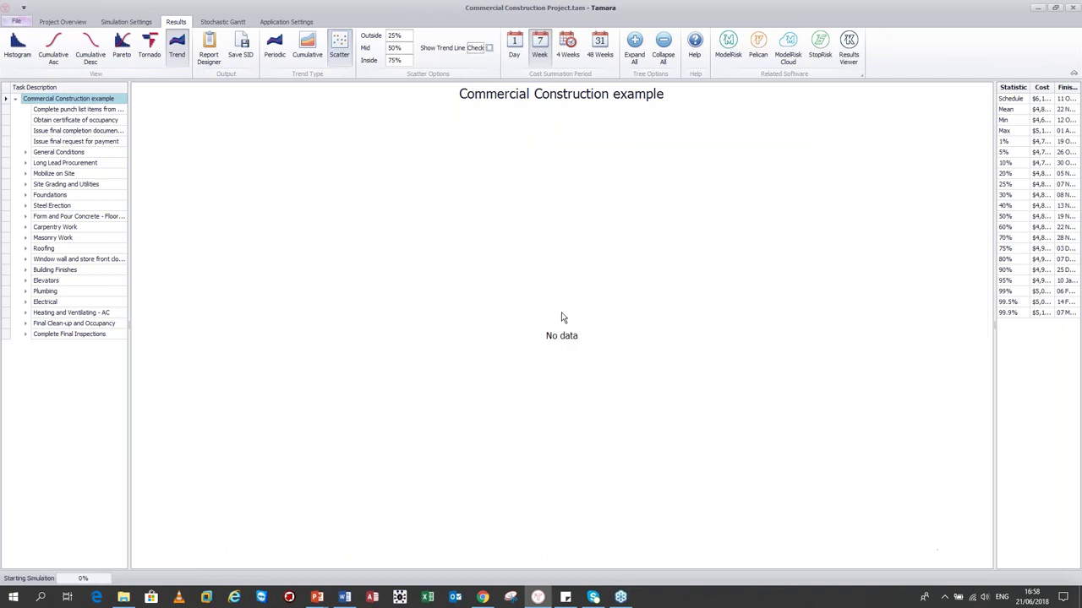